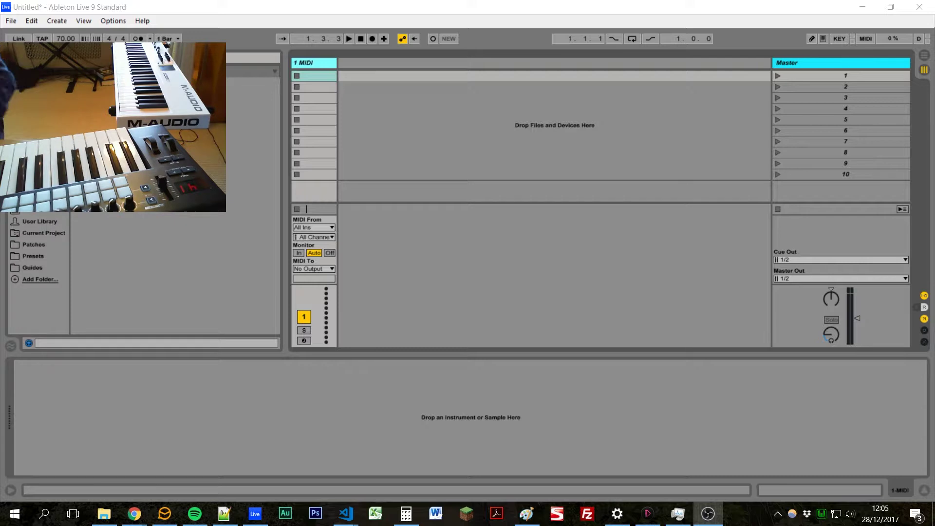
# Load the Kontakt Standard Piano preset on track 1 and close the Kontakt window
pyautogui.hotkey('alt', 'Tab')
pyautogui.hotkey('ctrl', 'f')
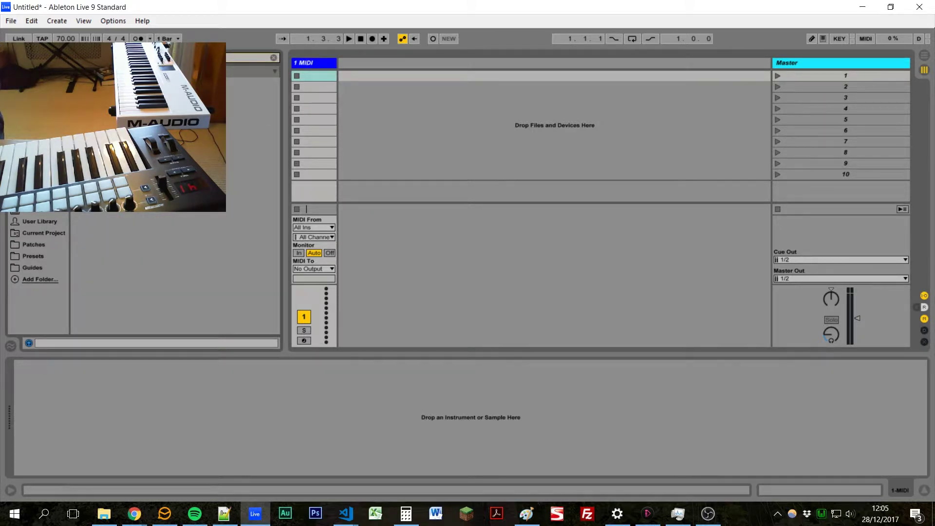
pyautogui.press('Down')
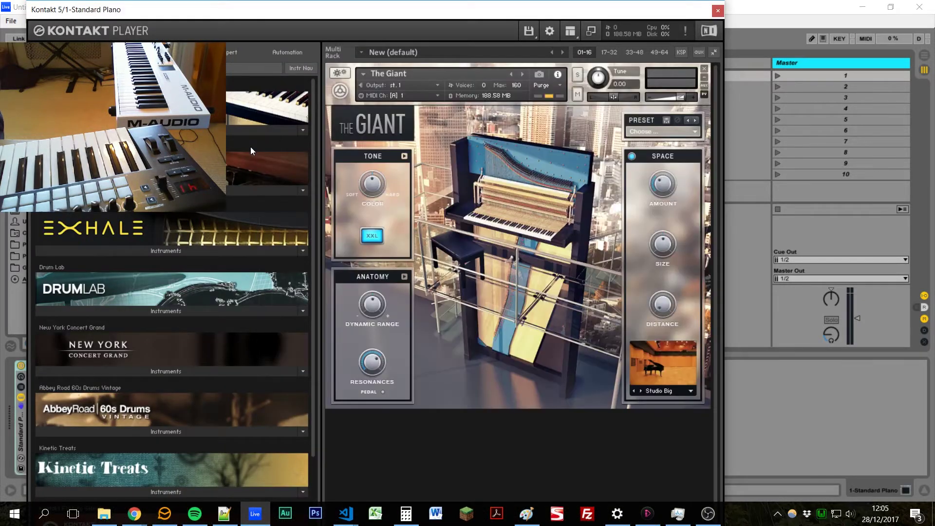
pyautogui.click(719, 11)
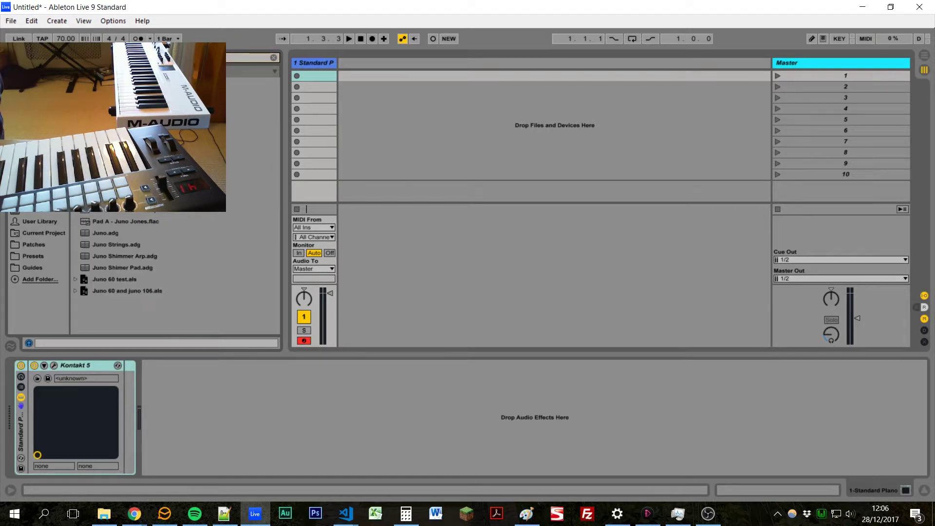
# Add a Juno track from Juno.adg and set Monitor to In on both tracks
pyautogui.moveTo(96, 233); pyautogui.dragTo(438, 118)
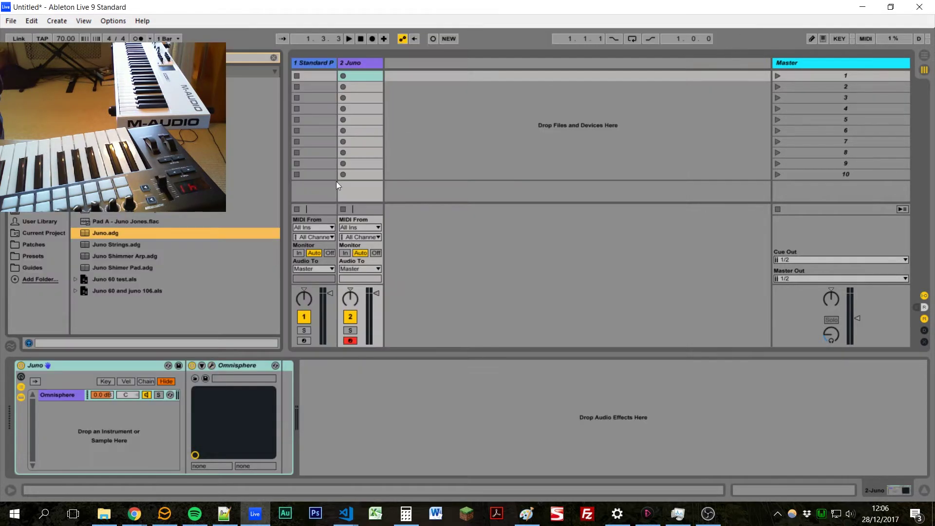
pyautogui.click(299, 253)
pyautogui.click(345, 253)
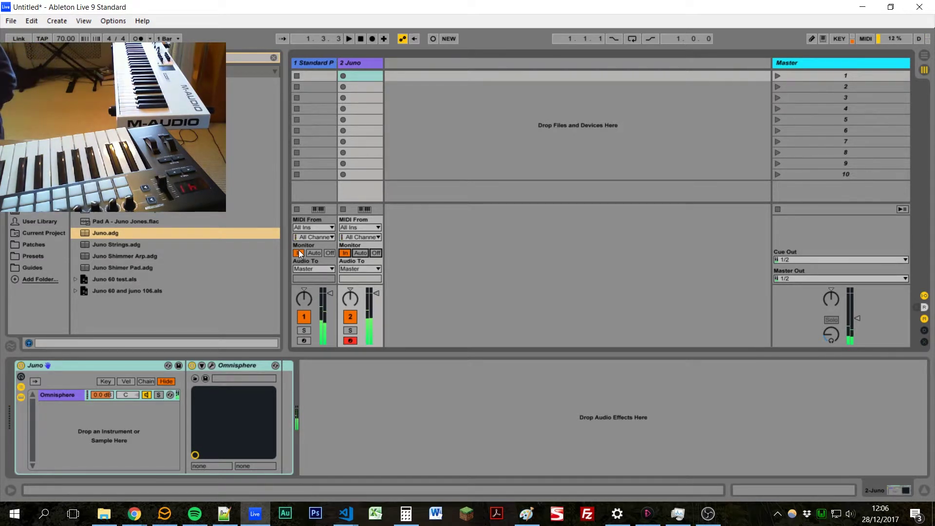
# Set track 1's MIDI From to Code 61 and the Juno track's to Launchkey MIDI
pyautogui.click(319, 227)
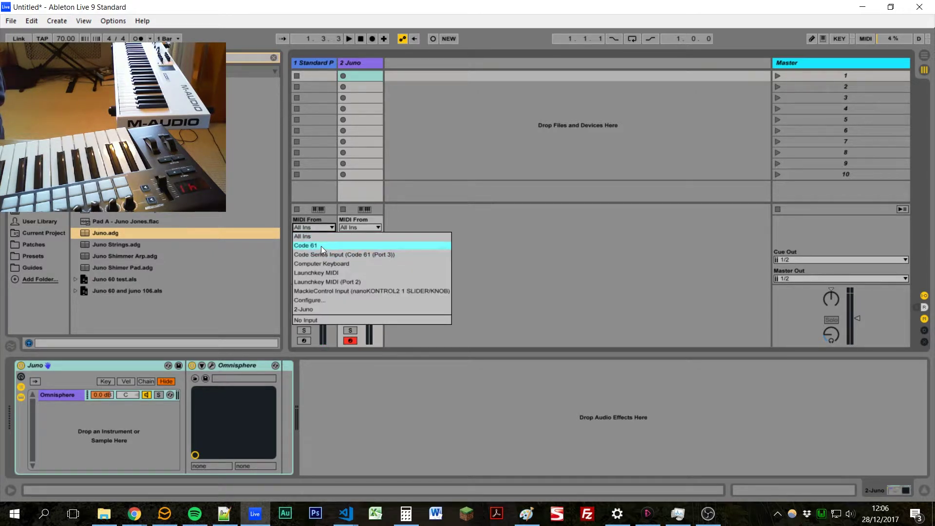
pyautogui.click(321, 246)
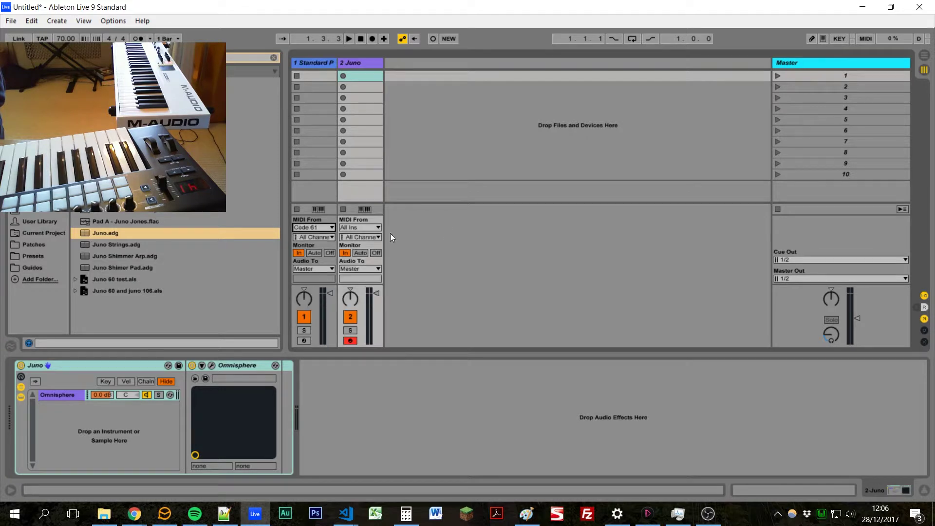
pyautogui.click(363, 227)
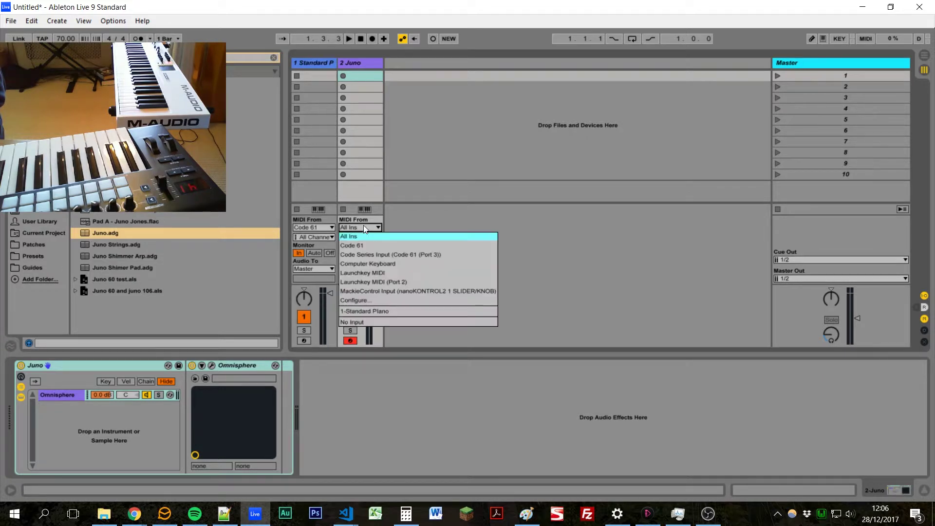
pyautogui.click(360, 274)
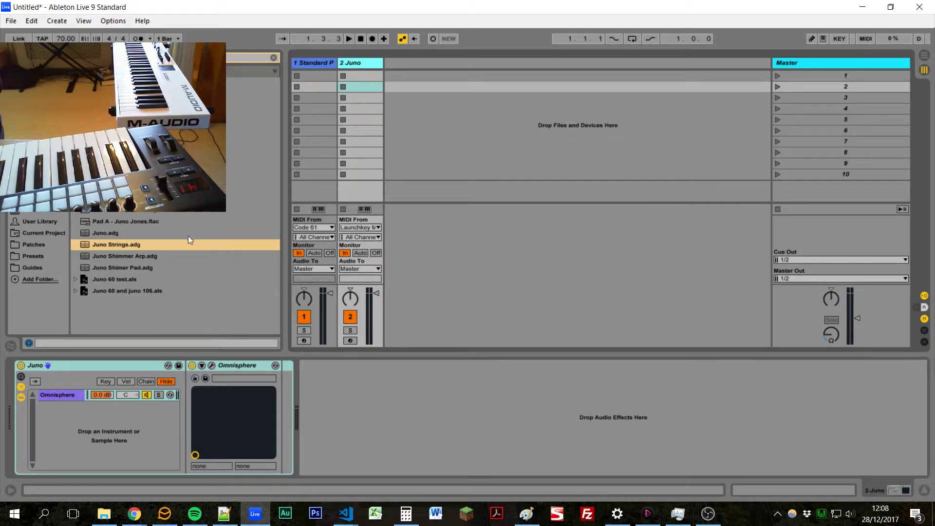
# Load Juno Strings.adg as track 3, close TAL-U-NO-LX, and set its MIDI From to Launchkey MIDI
pyautogui.doubleClick(124, 244)
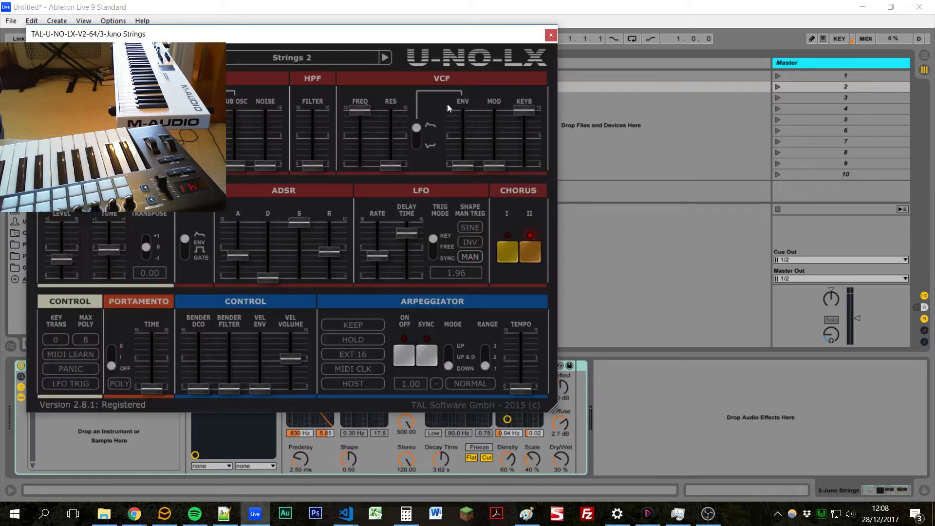
pyautogui.click(551, 35)
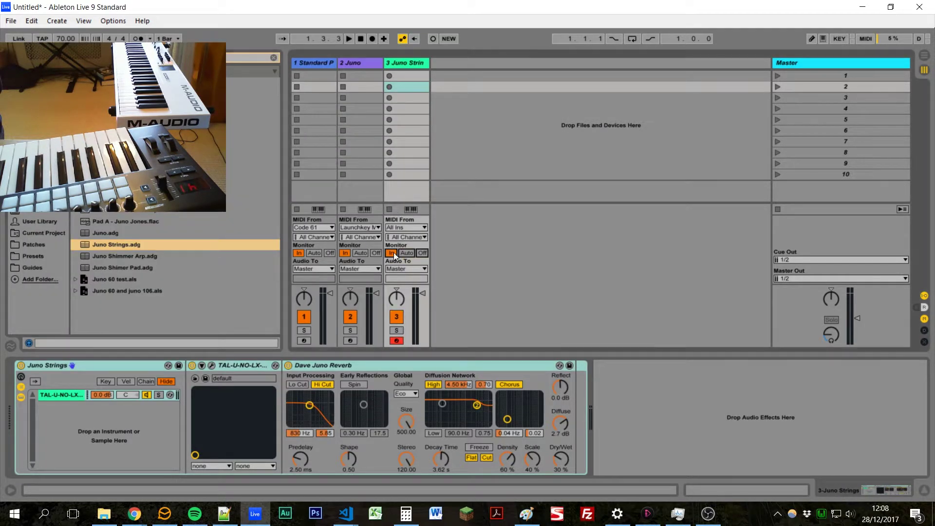
pyautogui.click(403, 229)
pyautogui.click(404, 274)
pyautogui.click(373, 228)
pyautogui.click(374, 227)
pyautogui.click(414, 227)
pyautogui.click(414, 227)
# Insert a white MIDI track named Synth MIDI, taking Launchkey MIDI input with Monitor In
pyautogui.rightClick(551, 108)
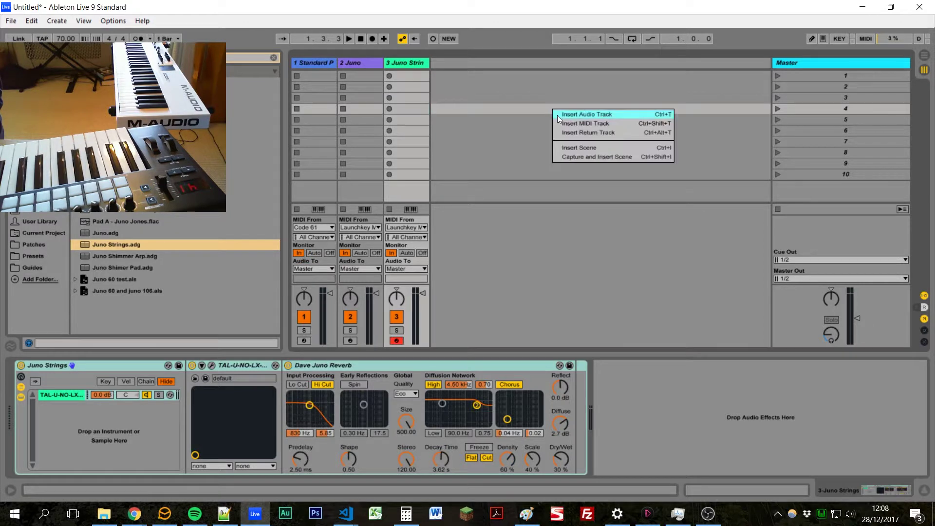
pyautogui.click(563, 125)
pyautogui.click(449, 64)
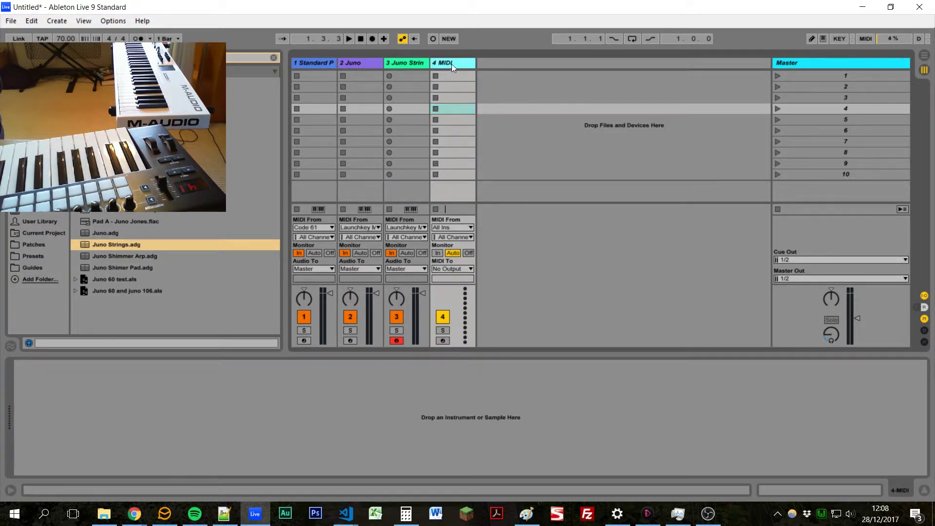
pyautogui.write('Synth M')
pyautogui.press('Return')
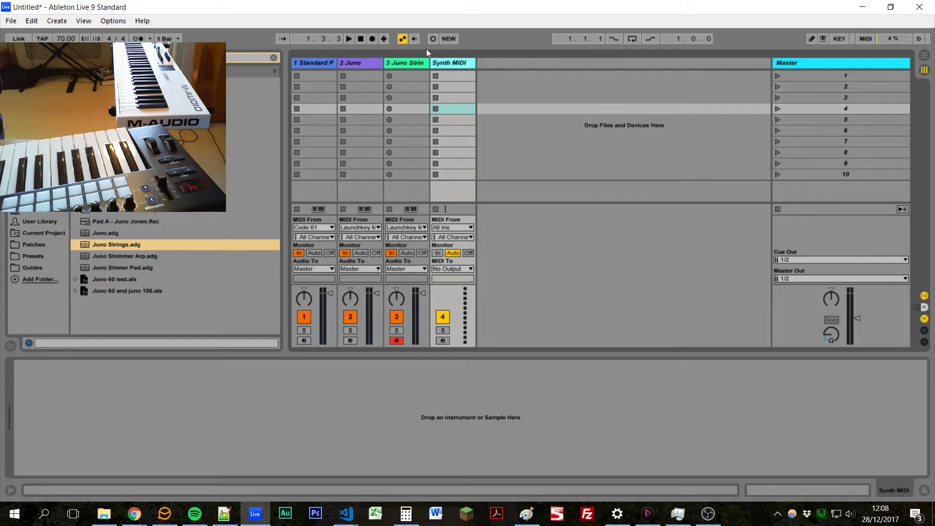
pyautogui.click(445, 229)
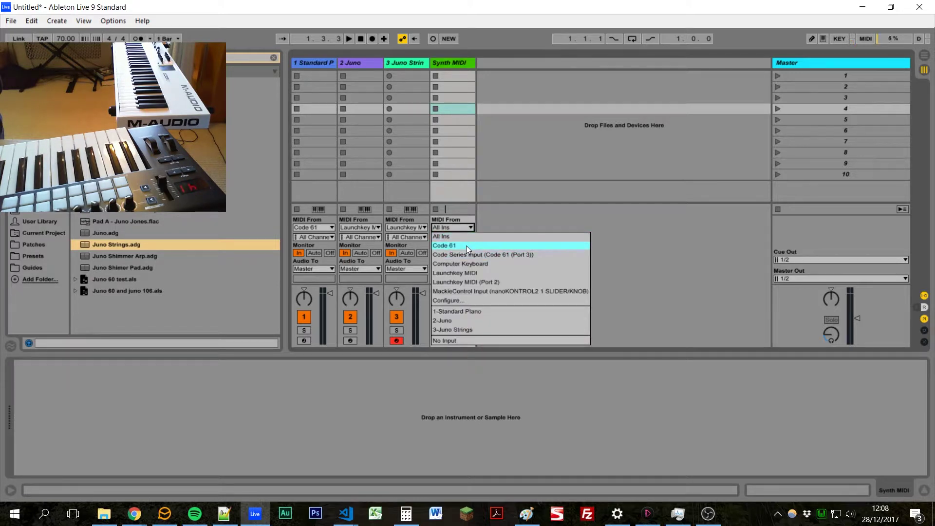
pyautogui.click(463, 273)
pyautogui.click(437, 253)
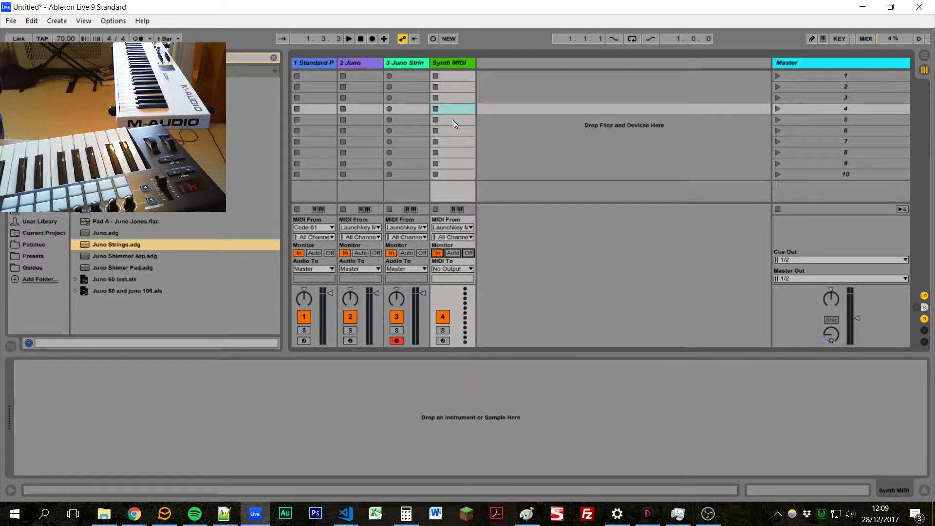
pyautogui.rightClick(449, 59)
pyautogui.click(571, 251)
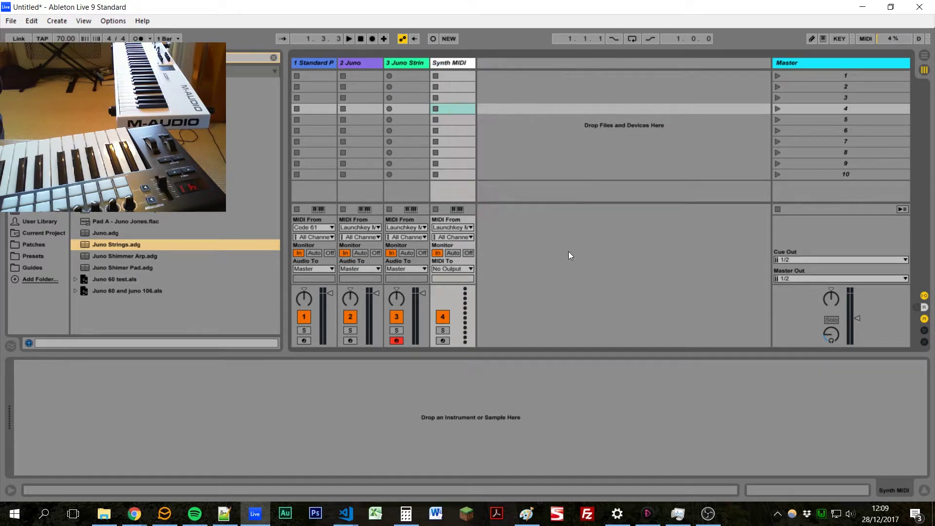
# Set the Juno and Juno Strings tracks' MIDI From to Synth MIDI
pyautogui.click(394, 62)
pyautogui.click(367, 63)
pyautogui.click(399, 63)
pyautogui.click(372, 62)
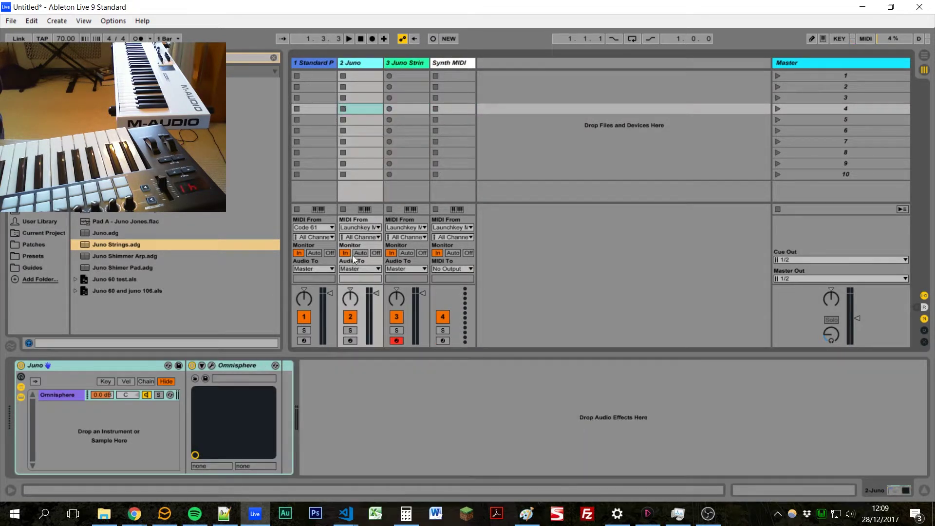
pyautogui.click(360, 228)
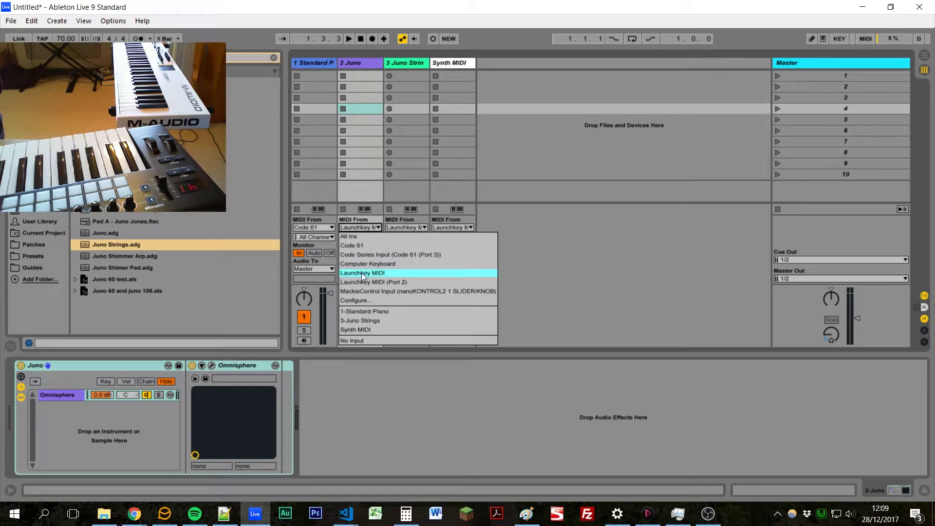
pyautogui.click(372, 329)
pyautogui.click(399, 229)
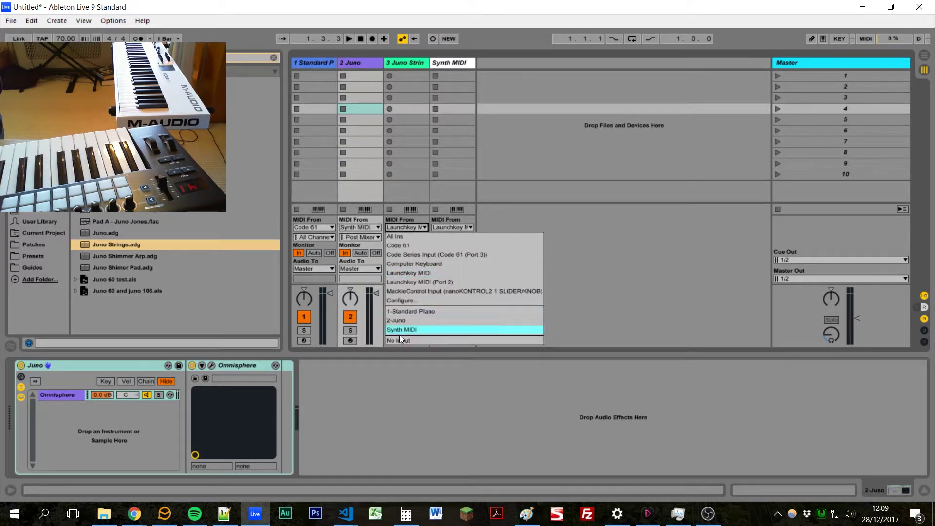
pyautogui.click(398, 330)
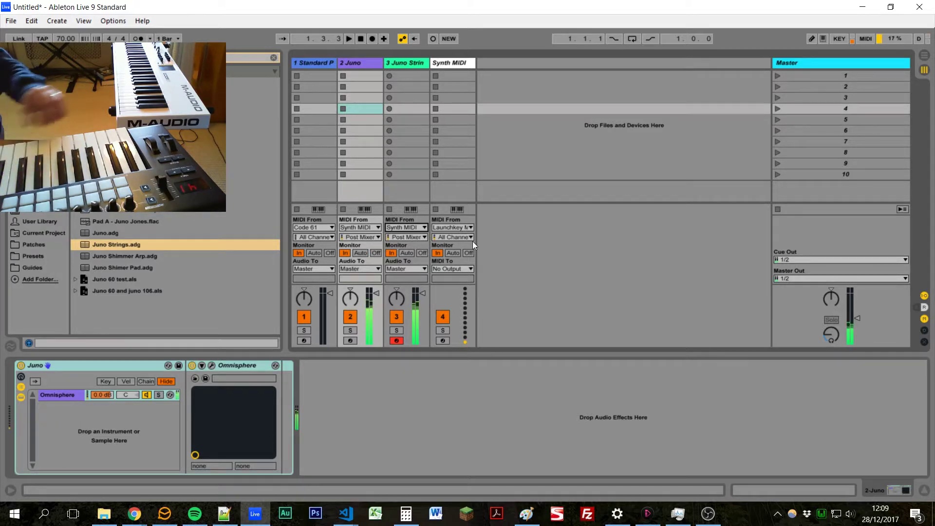
# Switch the Synth MIDI track's input to Code 61
pyautogui.click(459, 228)
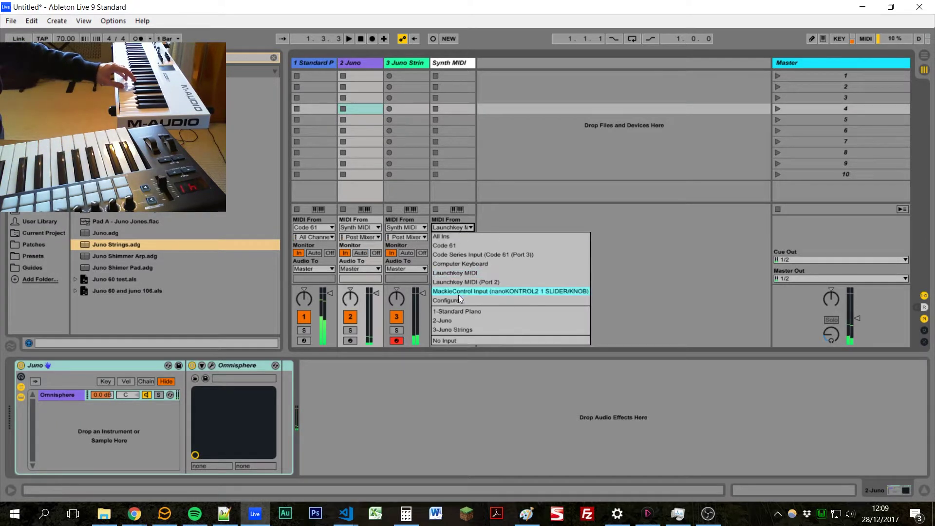
pyautogui.click(463, 248)
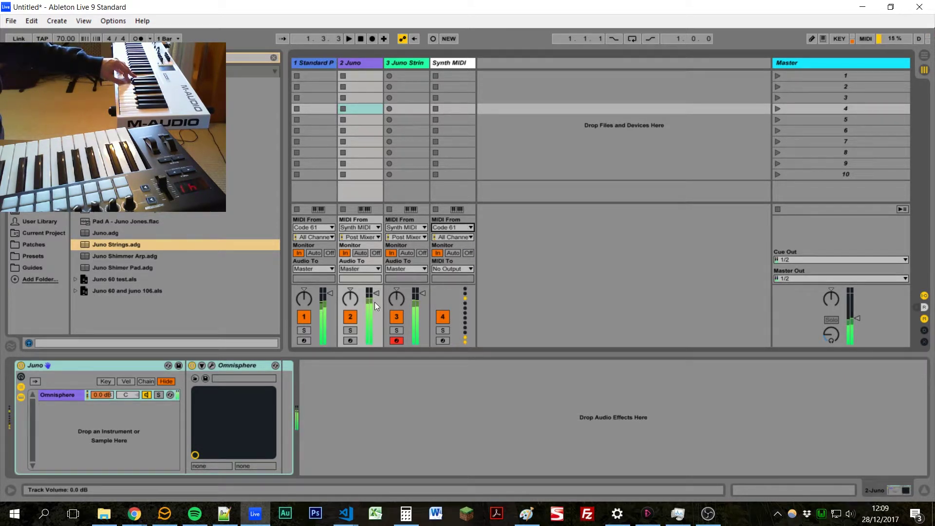
pyautogui.click(460, 228)
# Return Synth MIDI's input to Launchkey MIDI and insert a white Piano MIDI track
pyautogui.click(461, 274)
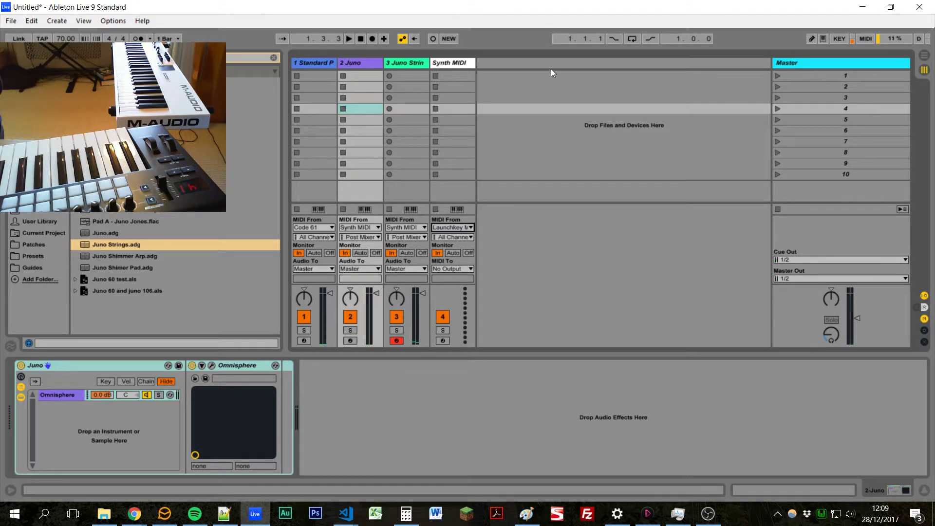
pyautogui.rightClick(522, 97)
pyautogui.click(546, 110)
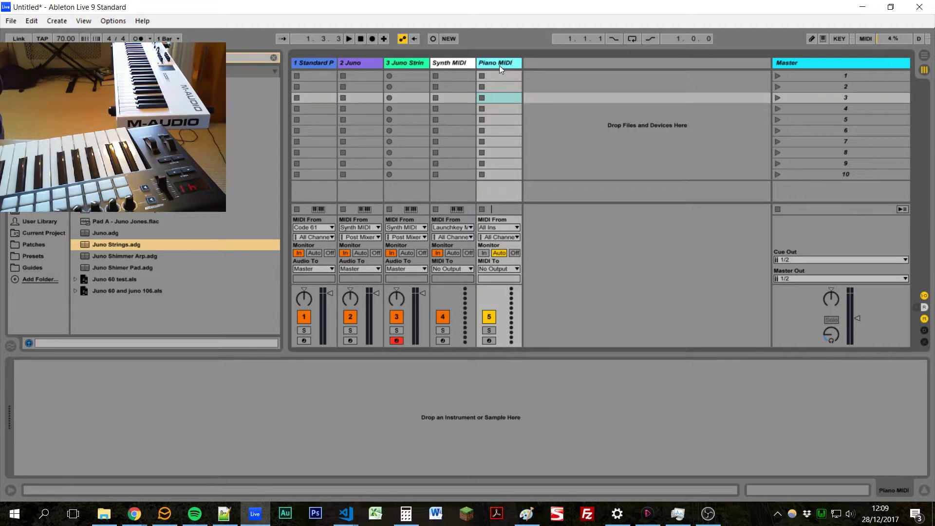
pyautogui.rightClick(499, 66)
pyautogui.click(621, 254)
# Give Piano MIDI Code 61 input with Monitor In, and feed Standard Piano from Piano MIDI
pyautogui.click(498, 227)
pyautogui.click(497, 244)
pyautogui.click(483, 254)
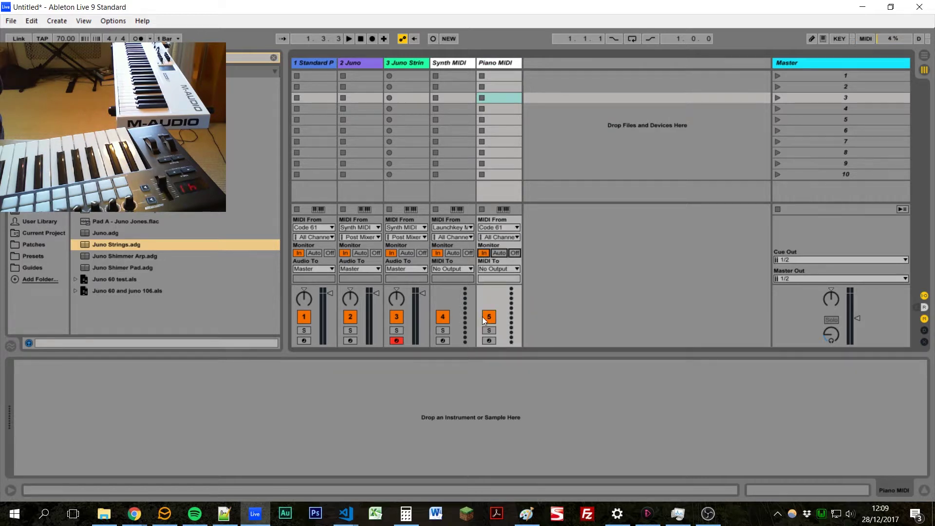
pyautogui.click(308, 230)
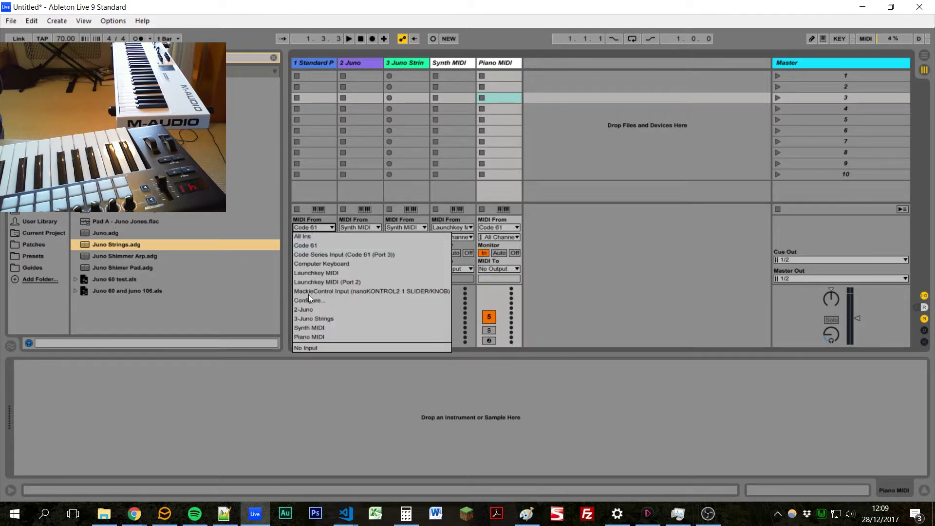
pyautogui.click(324, 335)
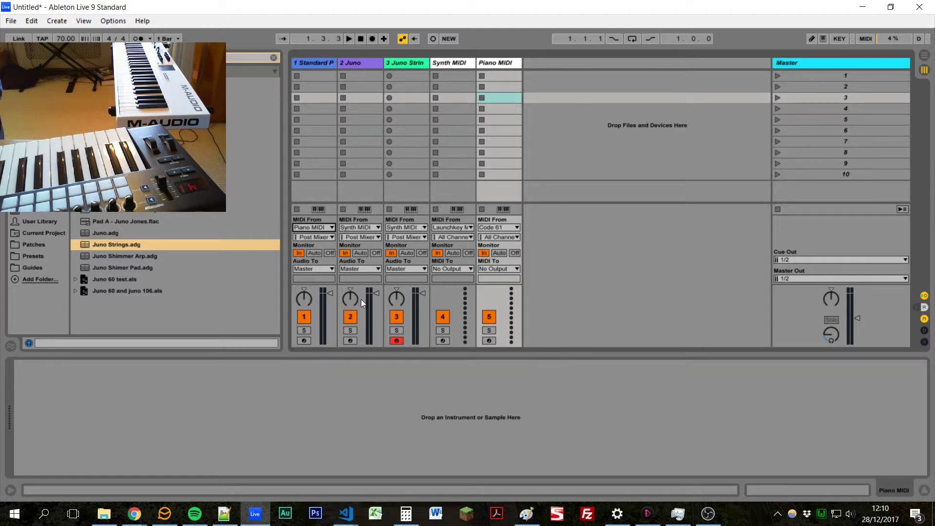
# Route the Standard Piano track to Ext. Out, trying output channels 1 and 2
pyautogui.click(332, 61)
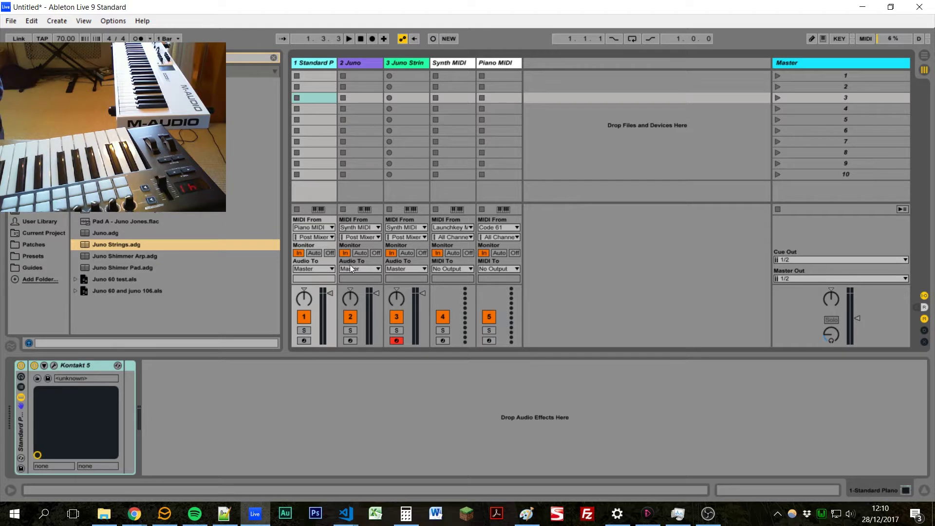
pyautogui.click(310, 268)
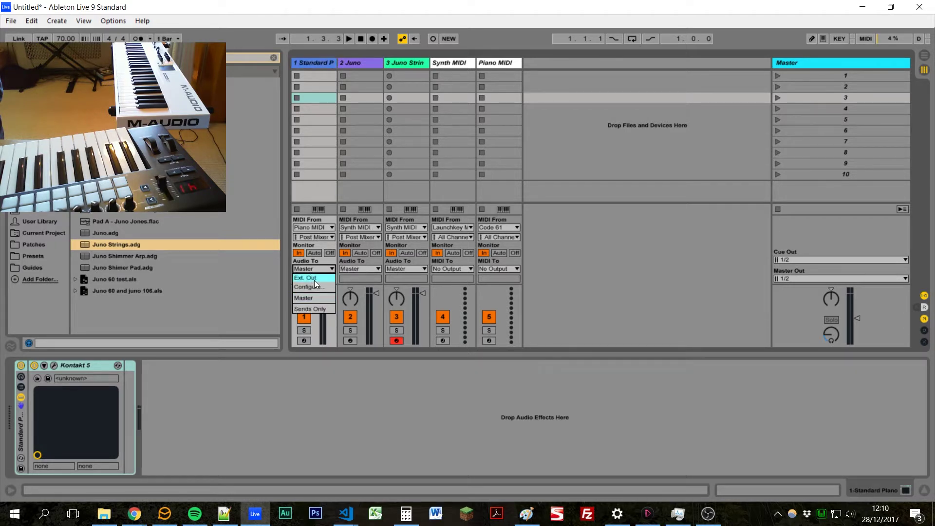
pyautogui.click(309, 278)
pyautogui.click(319, 281)
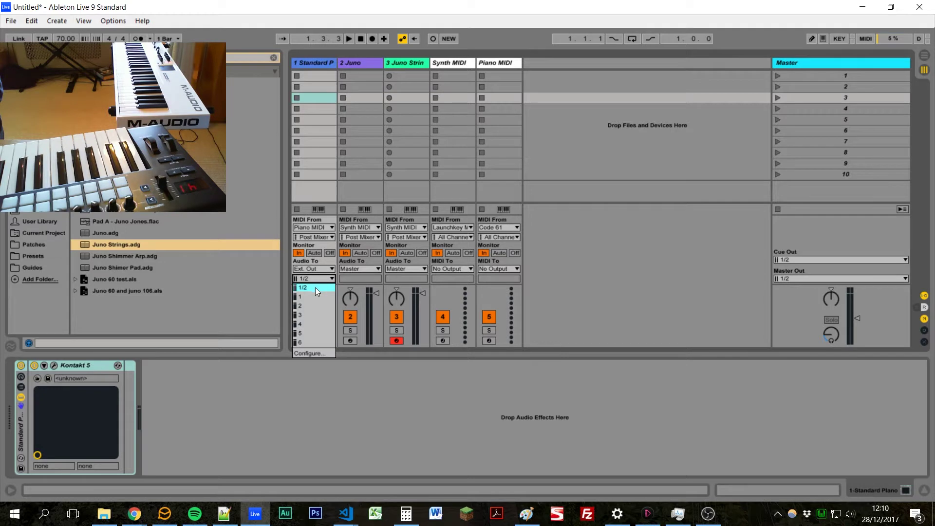
pyautogui.click(314, 299)
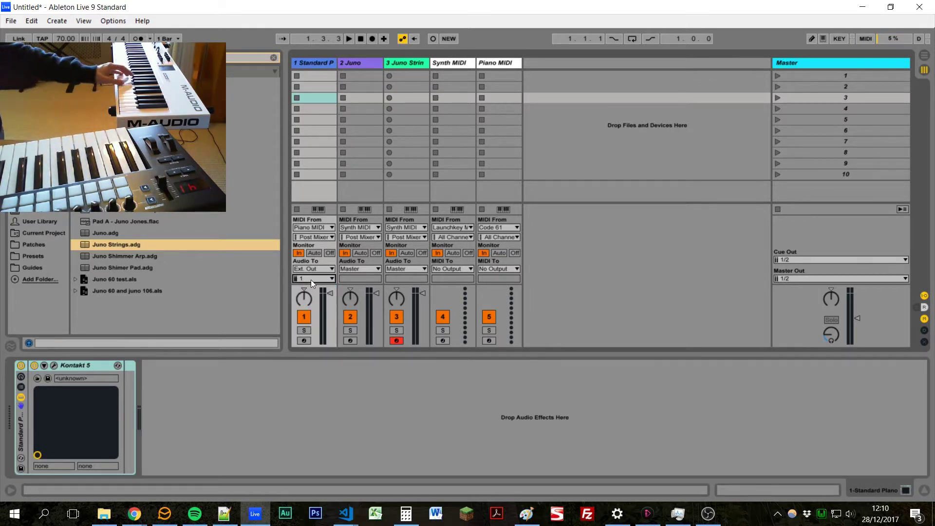
pyautogui.click(311, 280)
pyautogui.click(308, 308)
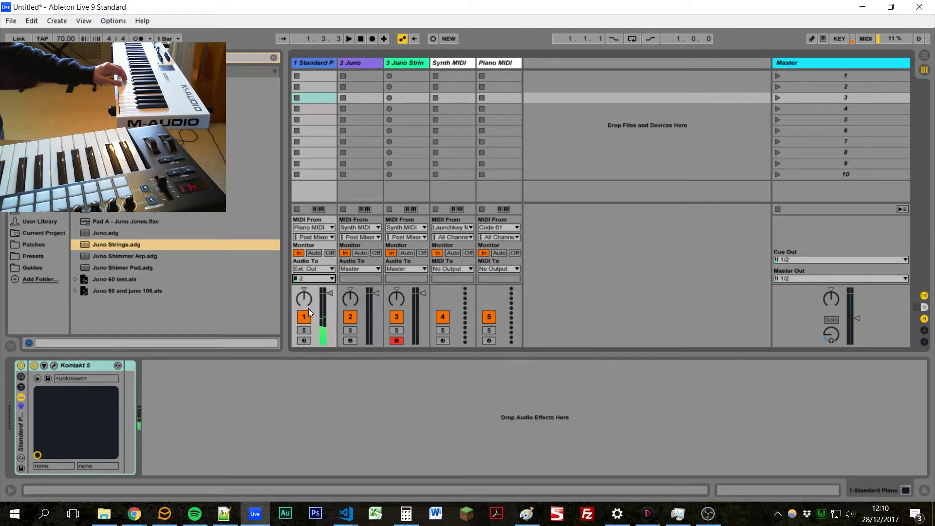
# Set its output channels to 1/2, then return Standard Piano's Audio To to Master
pyautogui.click(309, 279)
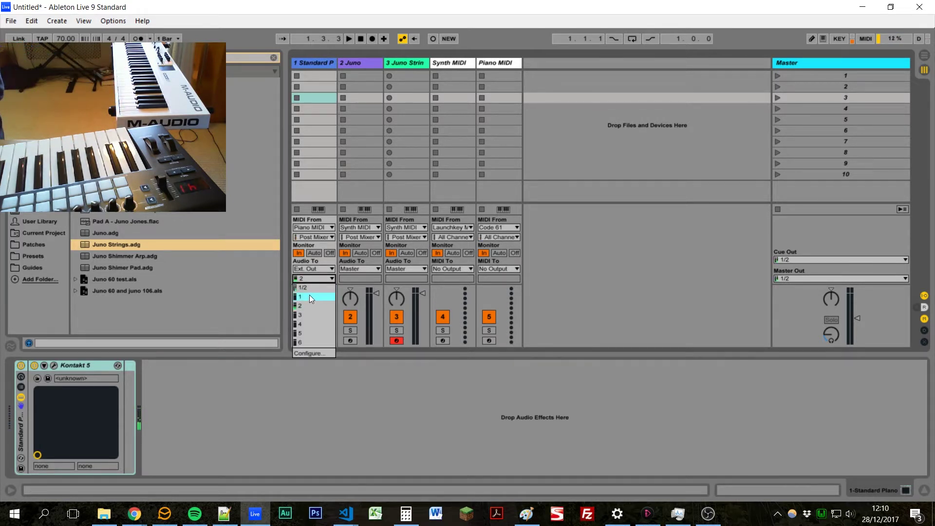
pyautogui.click(309, 291)
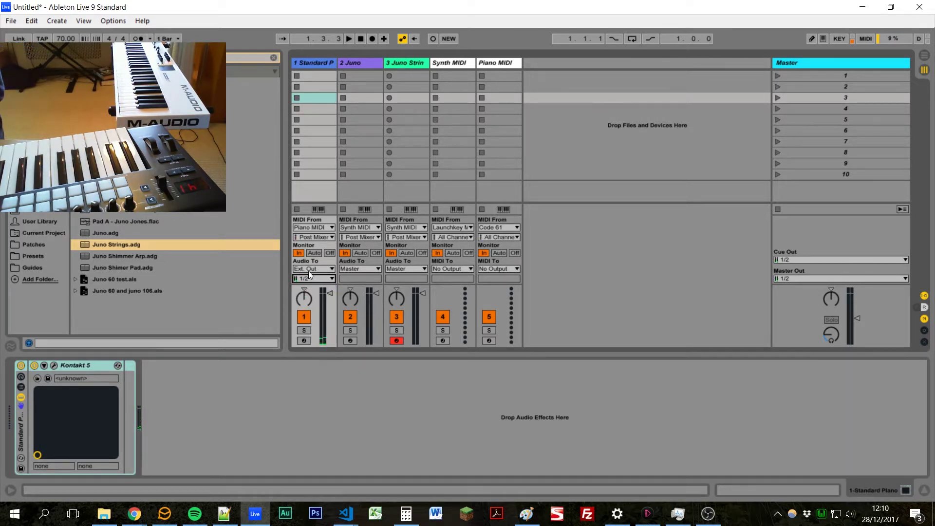
pyautogui.click(308, 270)
pyautogui.click(311, 298)
# Insert an audio track named Piano with Monitor In, Ext. Out channel 1, and lowered volume
pyautogui.click(500, 63)
pyautogui.click(461, 64)
pyautogui.click(507, 64)
pyautogui.rightClick(570, 104)
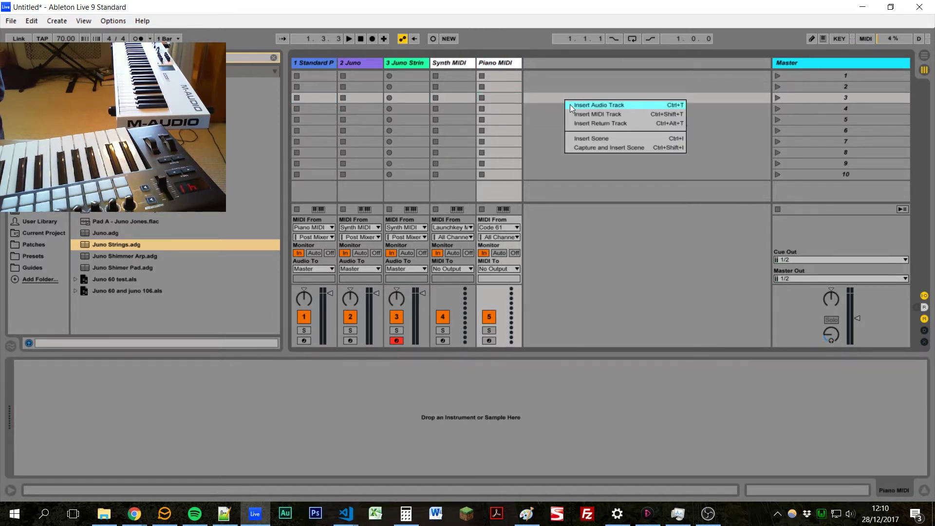
pyautogui.click(572, 107)
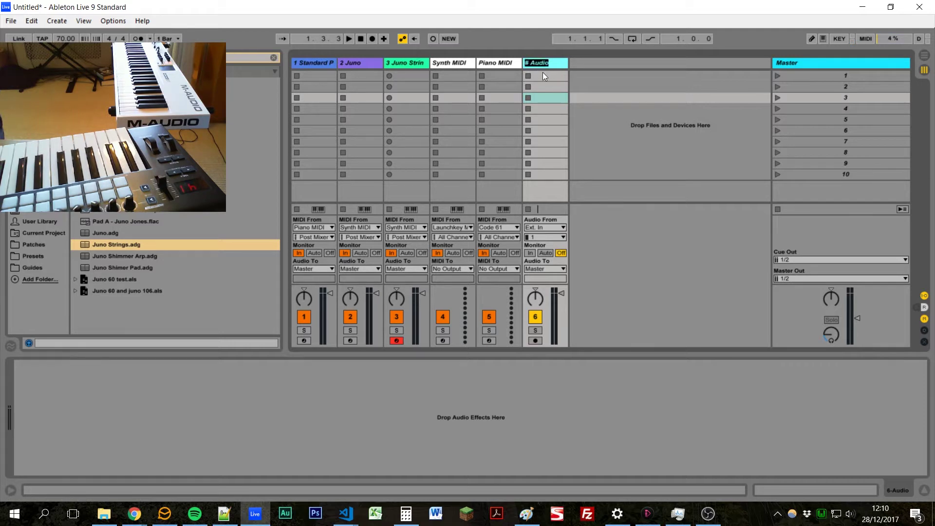
pyautogui.write('Piano')
pyautogui.press('Return')
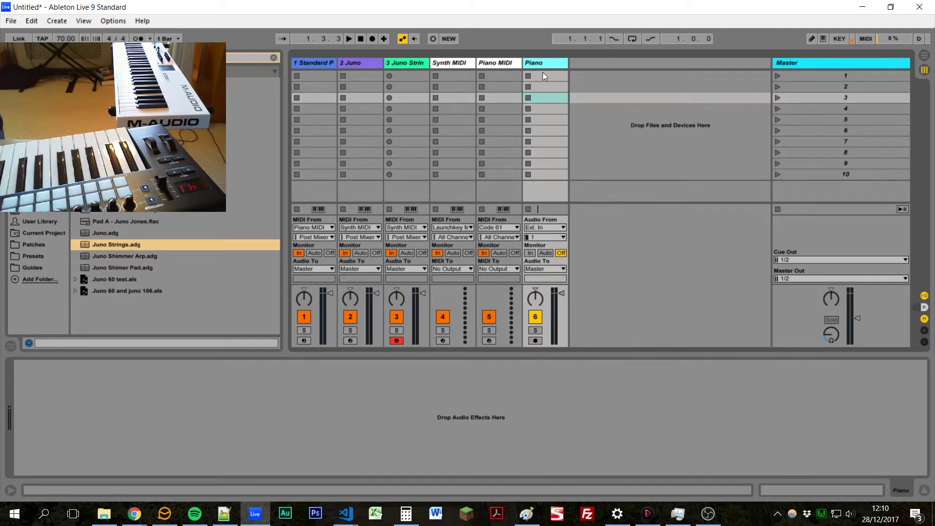
pyautogui.click(530, 254)
pyautogui.click(547, 269)
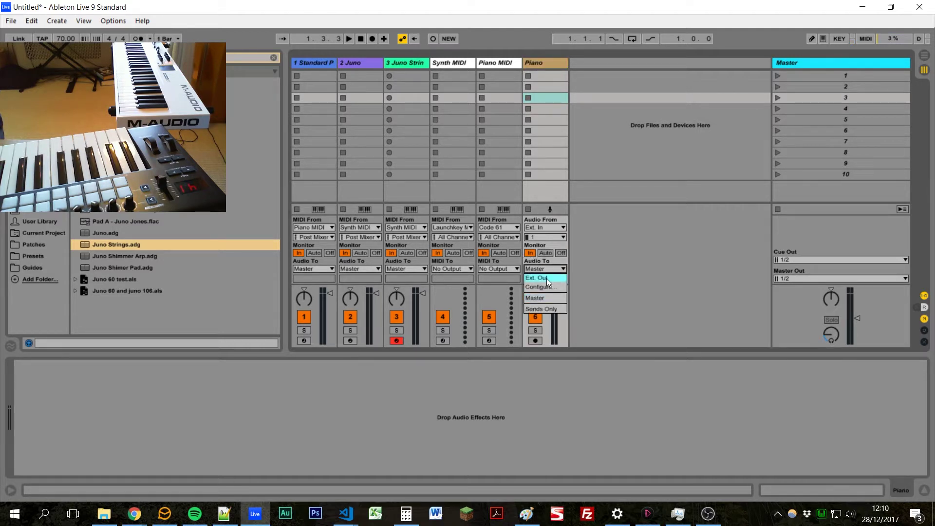
pyautogui.click(546, 278)
pyautogui.click(545, 279)
pyautogui.click(545, 294)
pyautogui.moveTo(560, 295); pyautogui.dragTo(561, 307)
# Add an audio track named Synth with Monitor In, Ext. Out channel 2, and lowered volume
pyautogui.rightClick(586, 113)
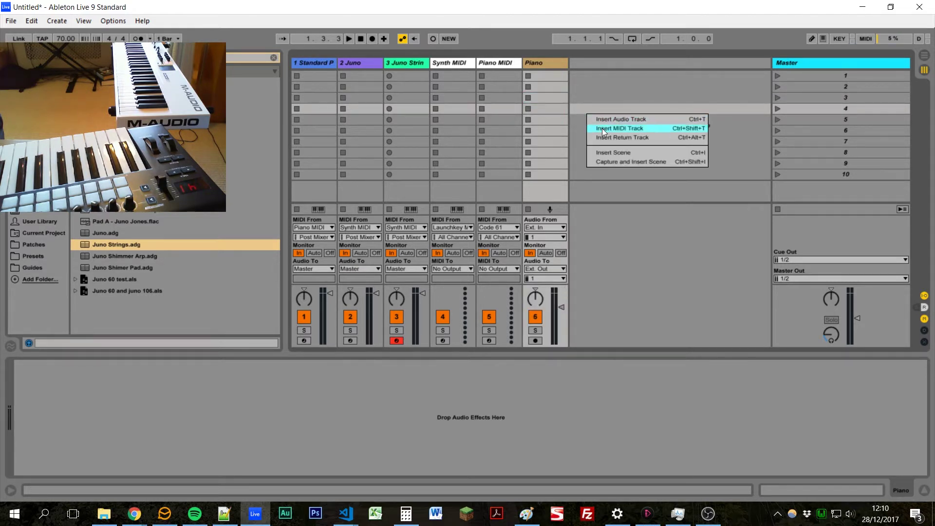
pyautogui.click(612, 119)
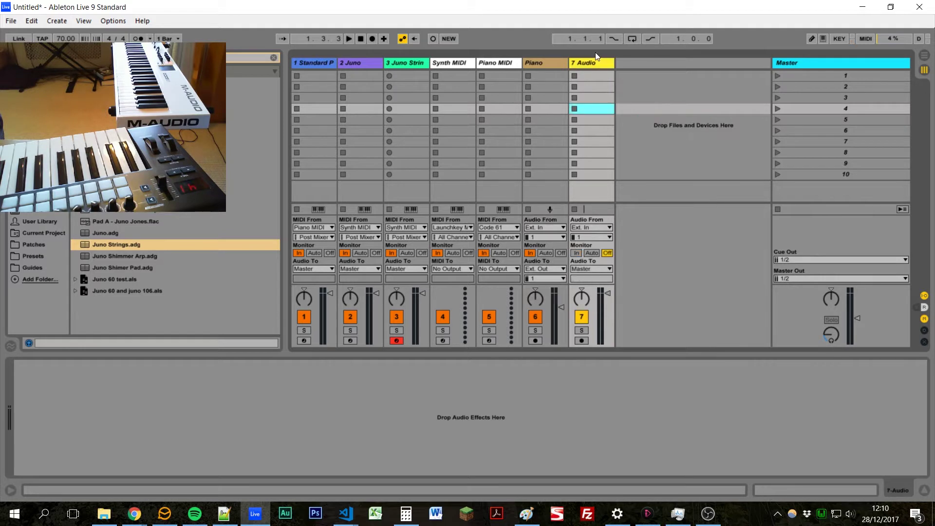
pyautogui.hotkey('ctrl', 'r')
pyautogui.write('Syn')
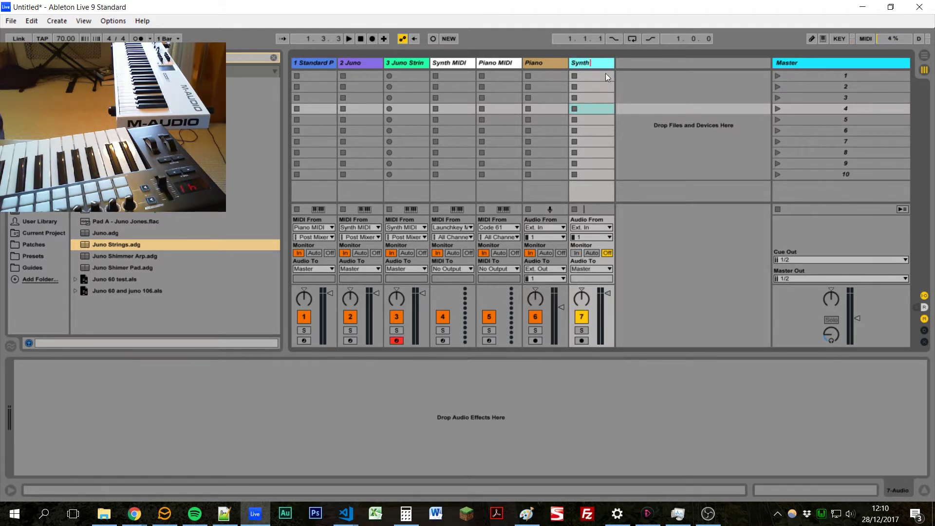
pyautogui.write('th M')
pyautogui.press('BackSpace')
pyautogui.press('BackSpace')
pyautogui.press('Return')
pyautogui.click(576, 252)
pyautogui.click(582, 269)
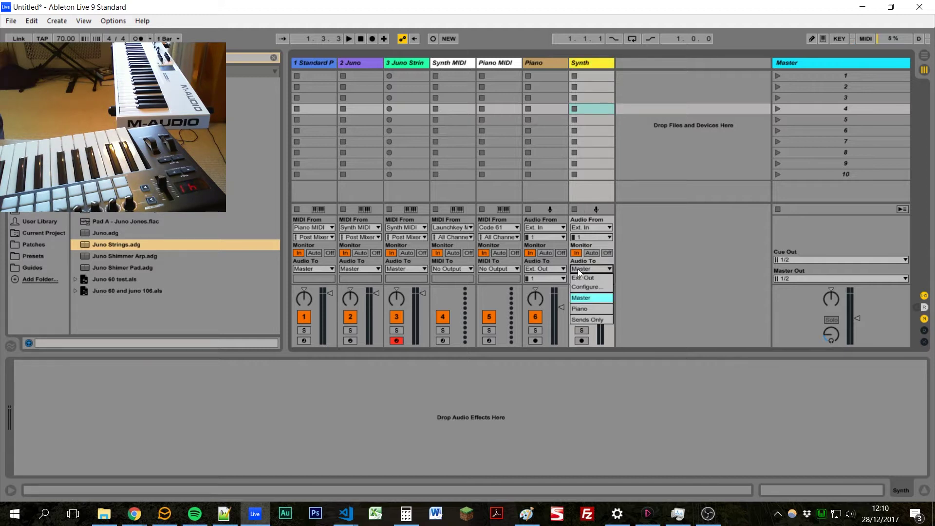
pyautogui.click(580, 279)
pyautogui.click(581, 301)
pyautogui.moveTo(608, 293); pyautogui.dragTo(608, 306)
# Set Standard Piano's Audio To to Piano, and Juno and Juno Strings' Audio To to Synth
pyautogui.click(323, 270)
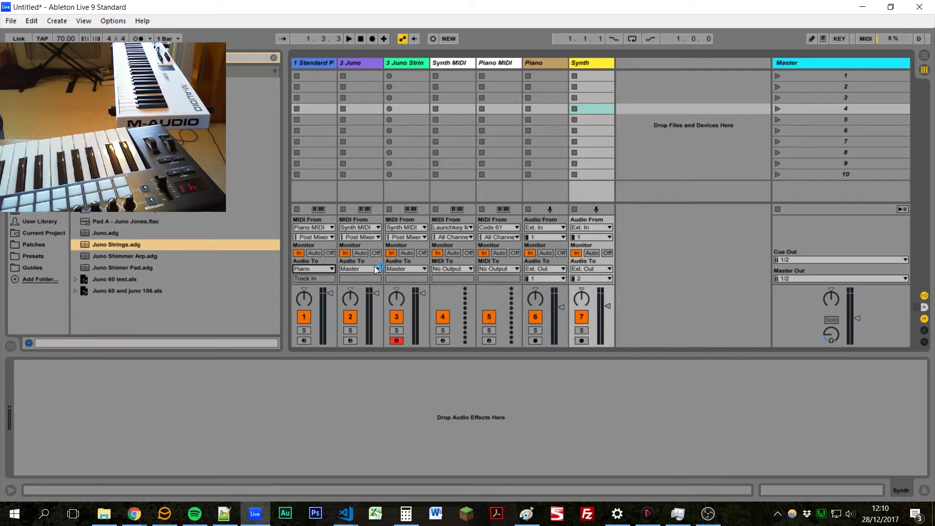
pyautogui.click(312, 309)
pyautogui.click(369, 270)
pyautogui.click(352, 318)
pyautogui.click(405, 269)
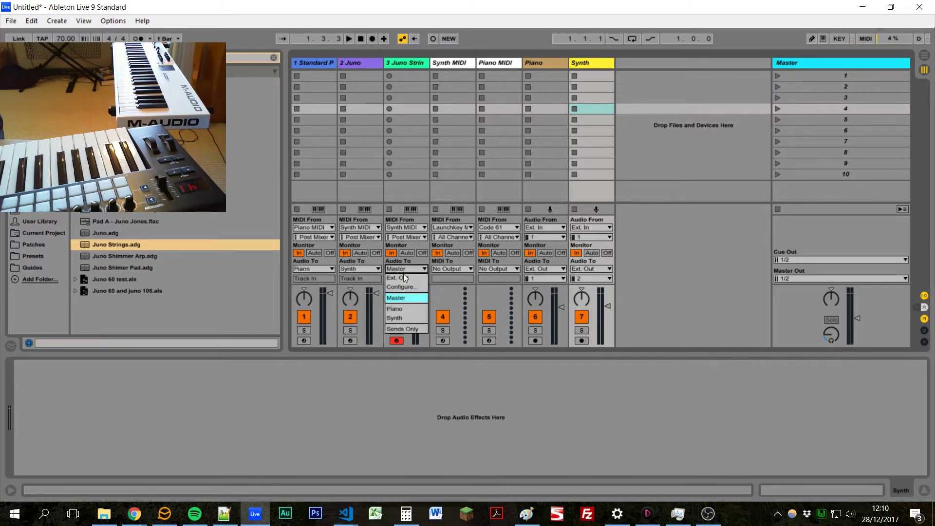
pyautogui.click(407, 320)
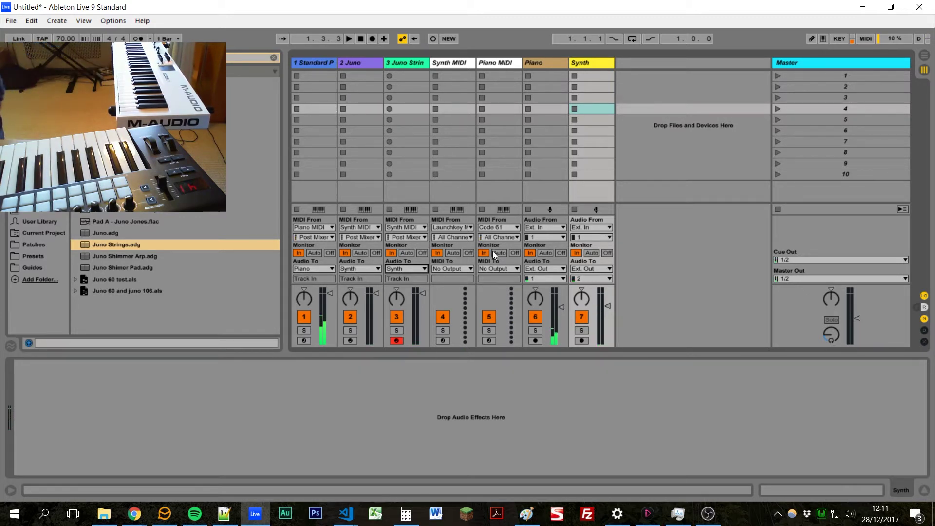
# Delete the Synth audio track and set Juno and Juno Strings' Audio To back to Master
pyautogui.click(603, 65)
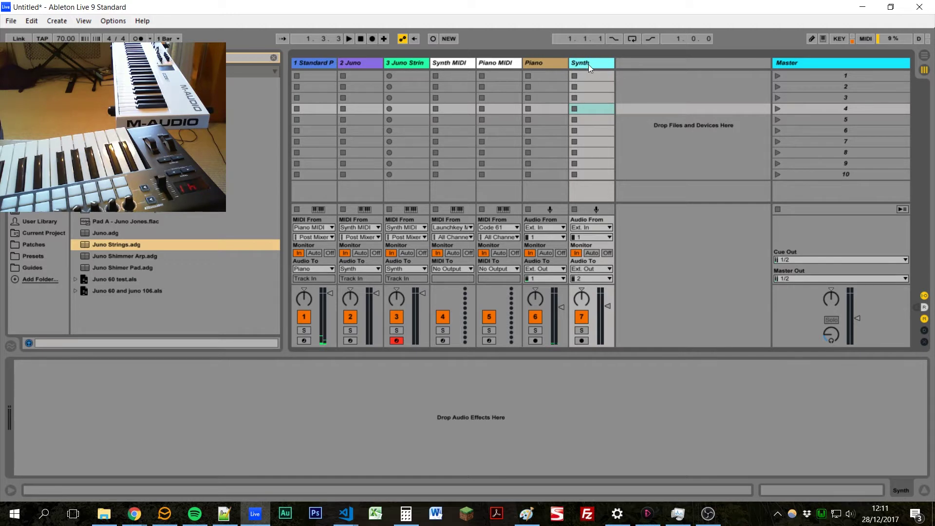
pyautogui.press('Delete')
pyautogui.click(357, 269)
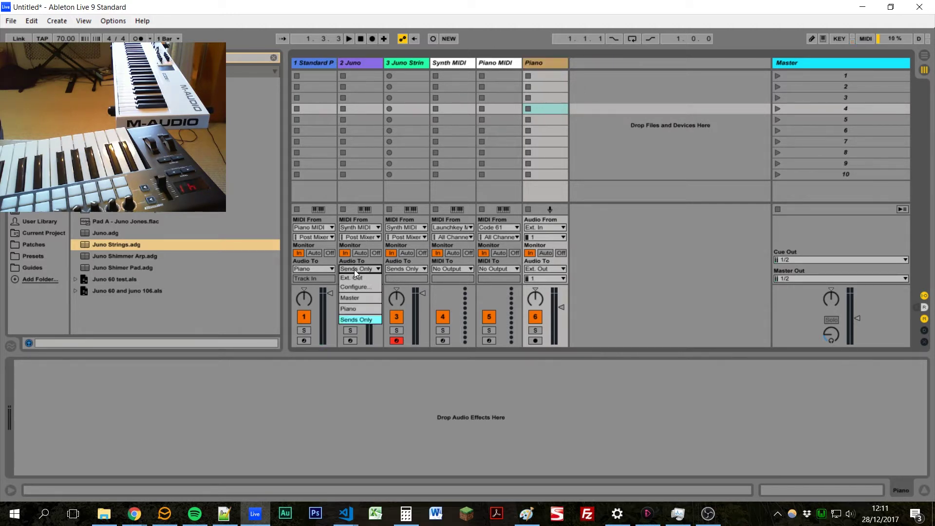
pyautogui.click(358, 297)
pyautogui.click(402, 269)
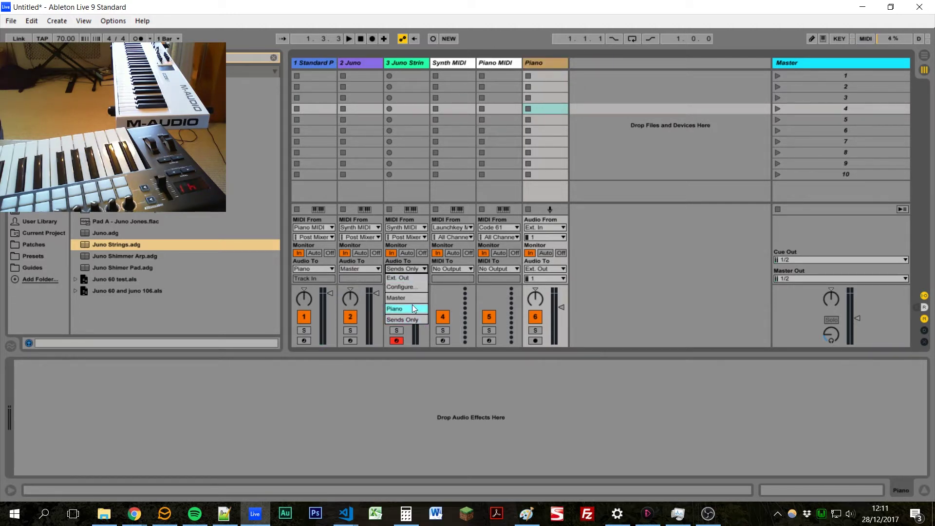
pyautogui.click(411, 298)
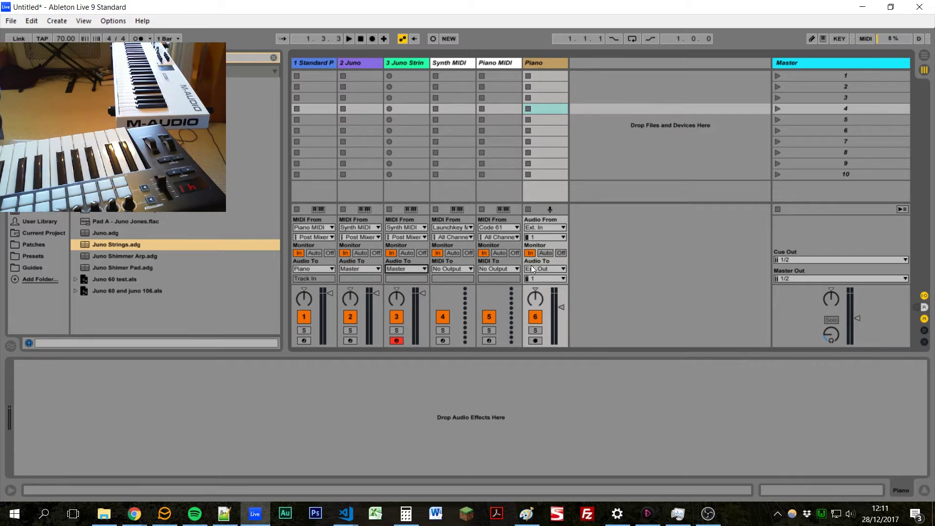
# In Output Config, enable outputs 3/4 and 5/6 as mono pairs and confirm with OK
pyautogui.click(799, 279)
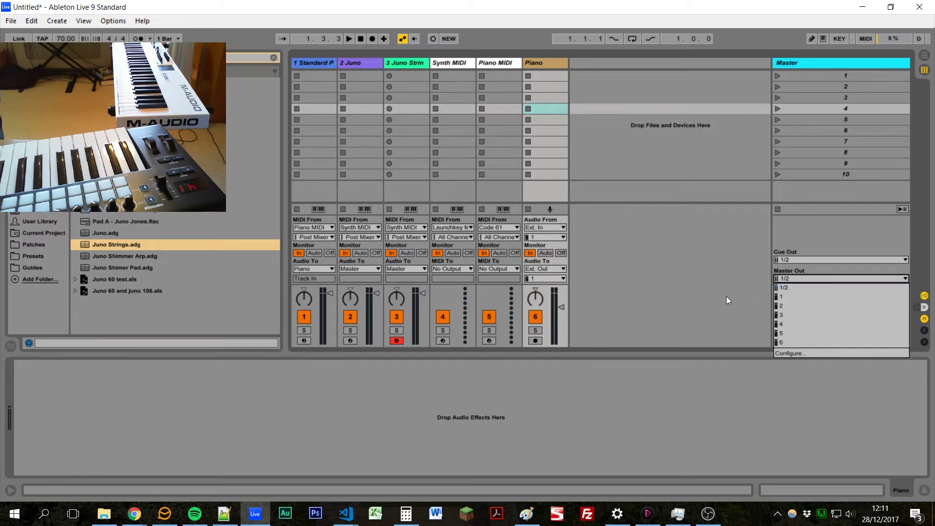
pyautogui.click(790, 352)
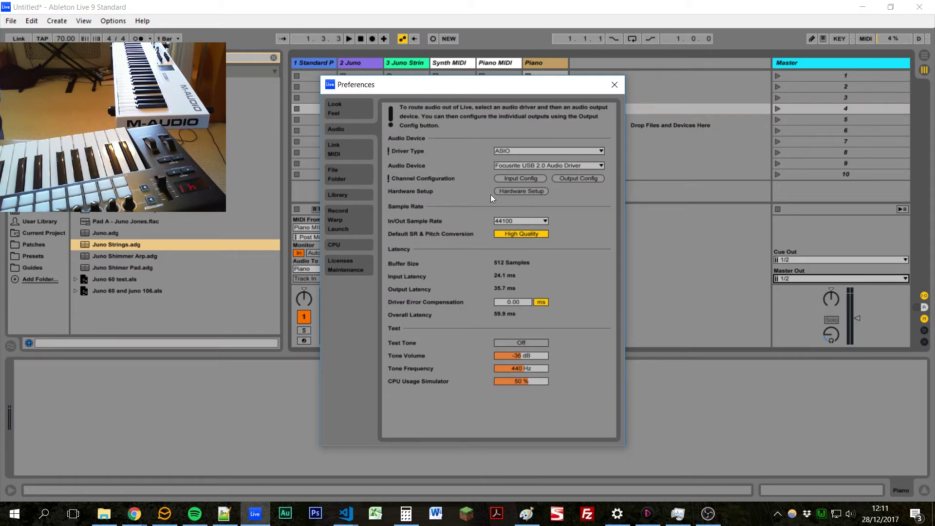
pyautogui.click(589, 182)
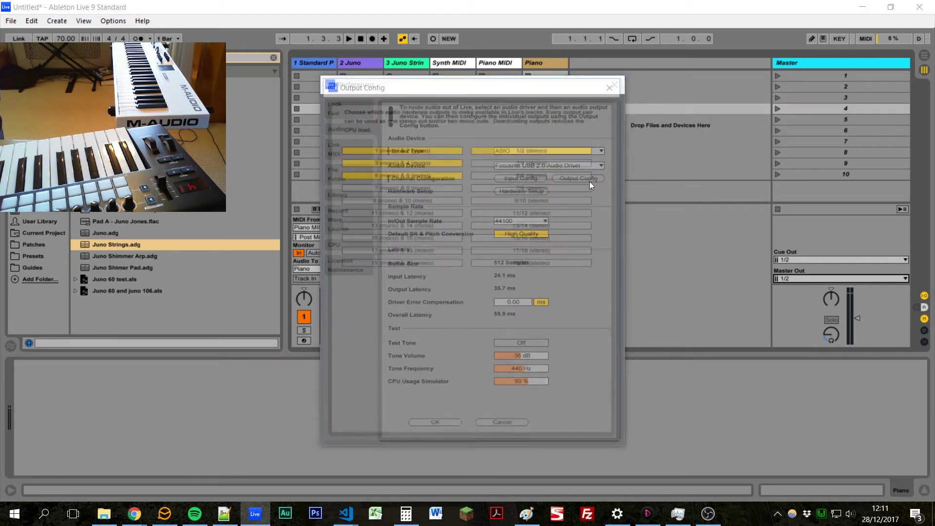
pyautogui.click(431, 165)
pyautogui.click(428, 175)
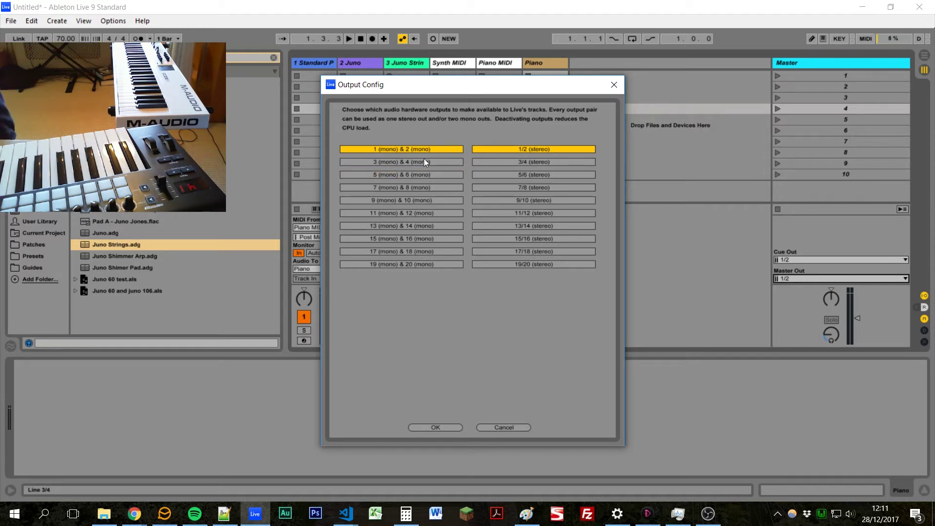
pyautogui.click(424, 162)
pyautogui.click(422, 175)
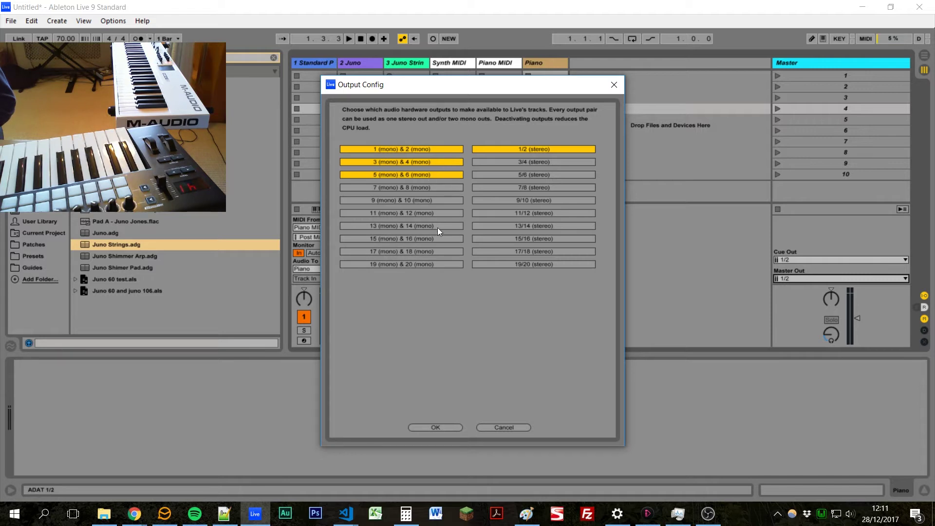
pyautogui.click(441, 426)
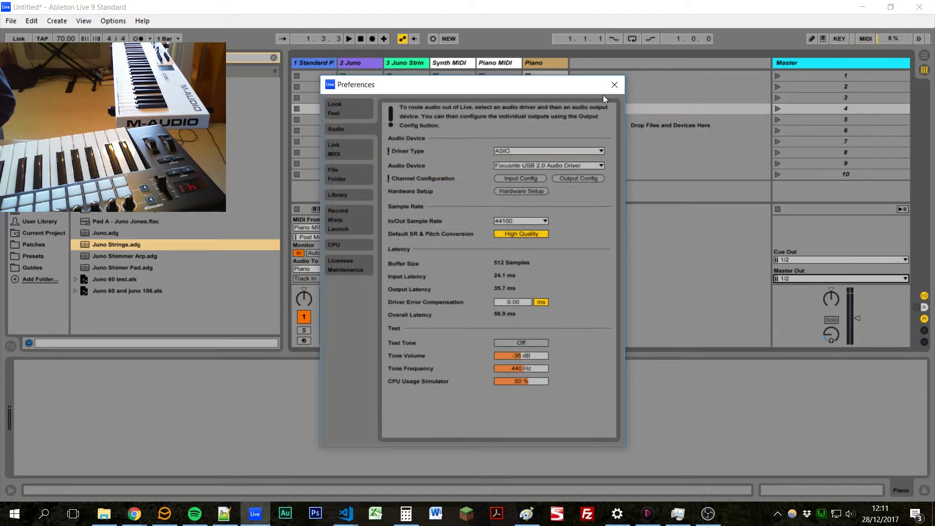
# Close Preferences and confirm the Piano track stays on output channel 1
pyautogui.click(614, 89)
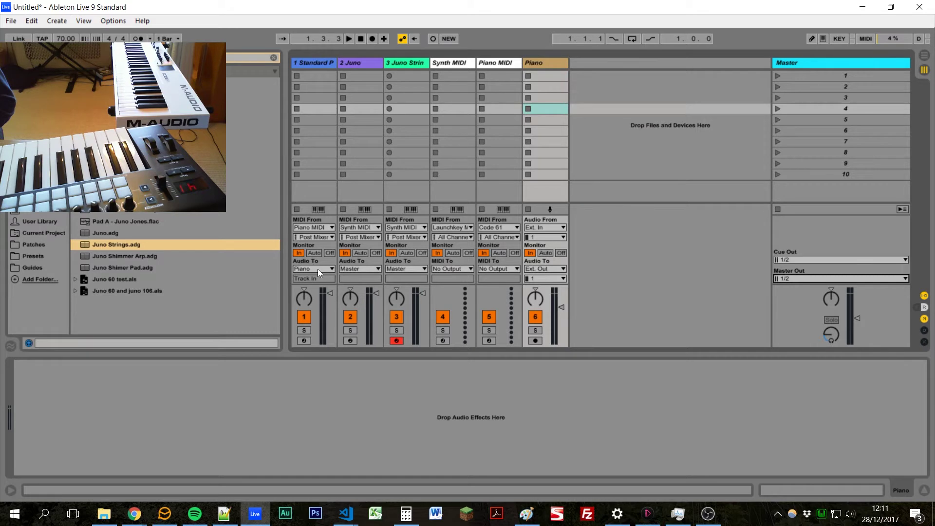
pyautogui.click(530, 280)
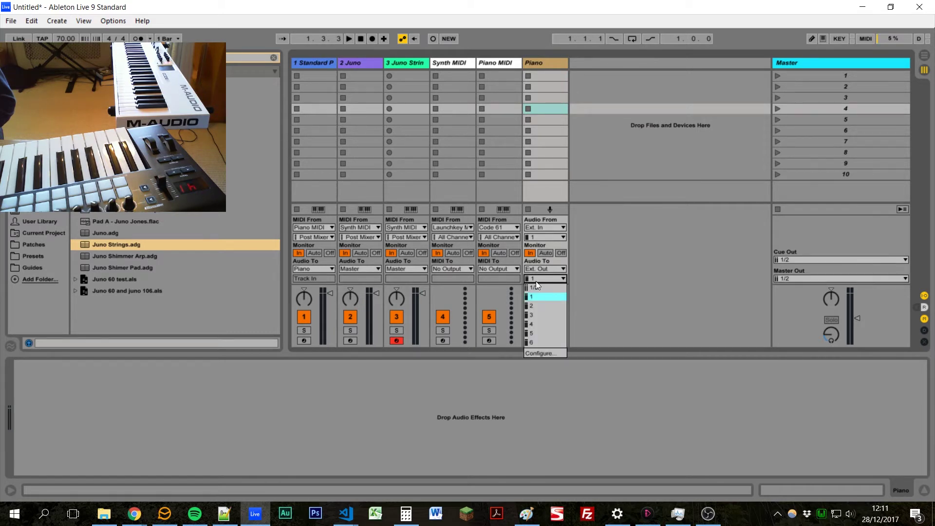
pyautogui.click(536, 281)
# Route the Master output to channel 2 and the Cue output to channel 3
pyautogui.click(784, 279)
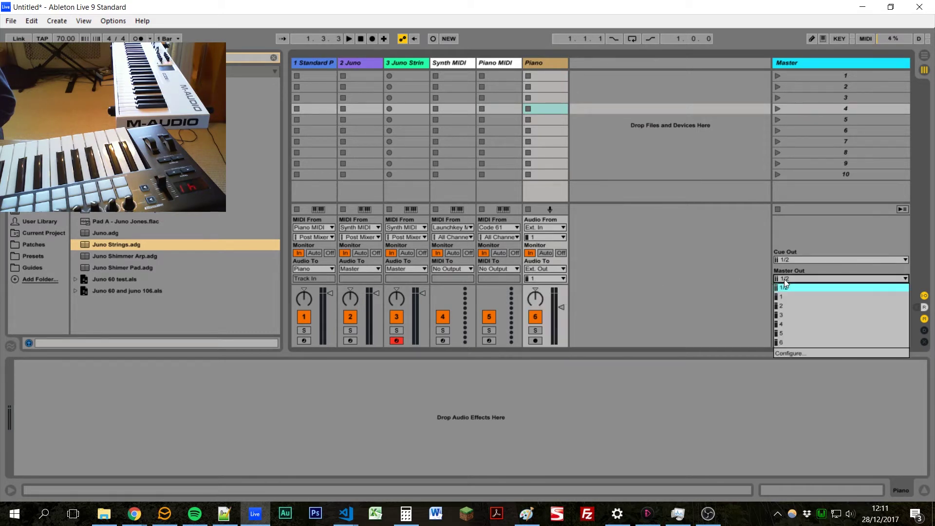
pyautogui.click(794, 305)
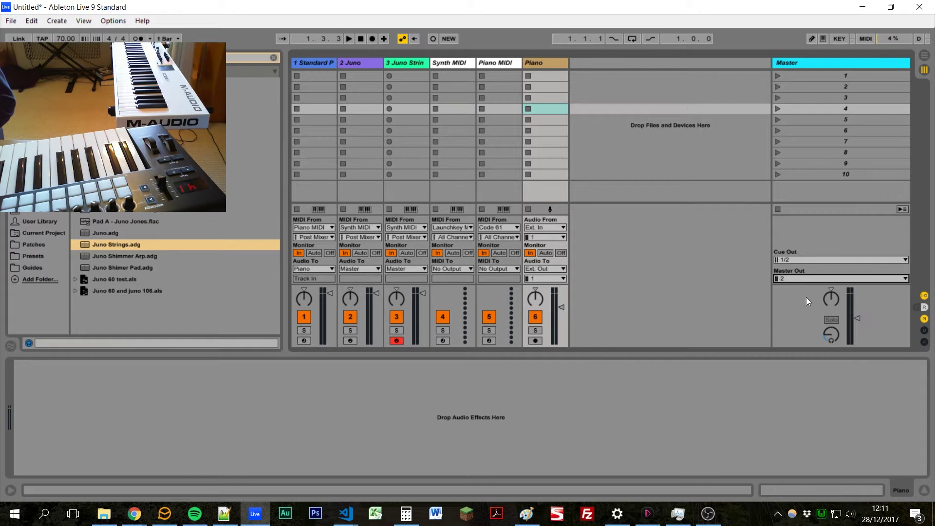
pyautogui.click(822, 260)
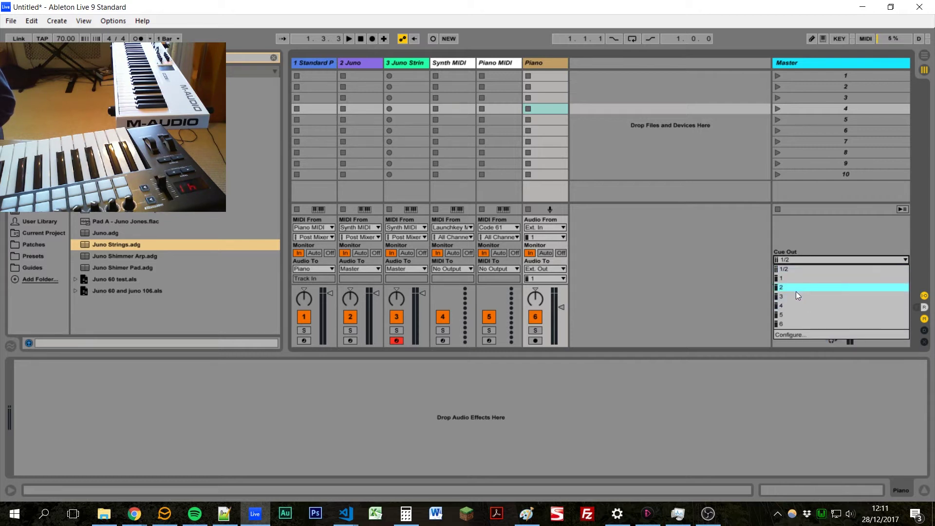
pyautogui.click(796, 295)
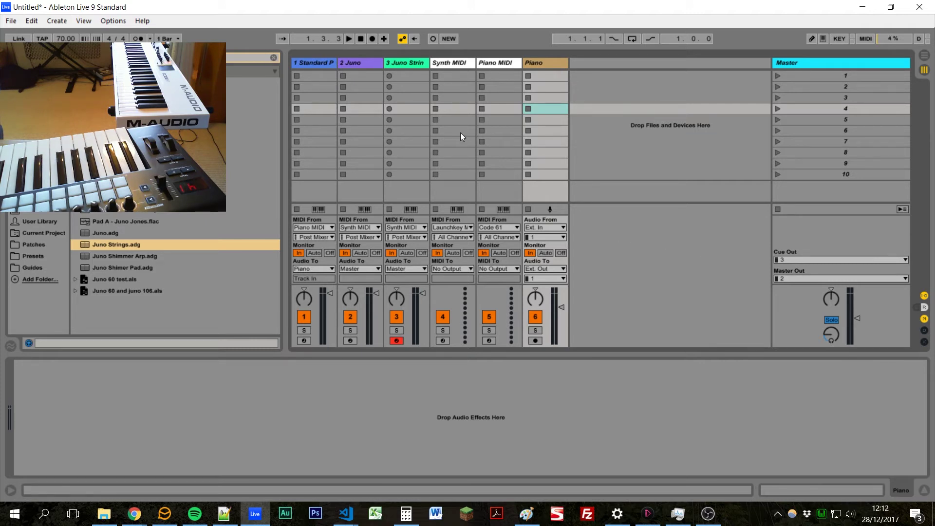
# Launch Scarlett MixControl from Live's audio preferences Hardware Setup
pyautogui.click(799, 279)
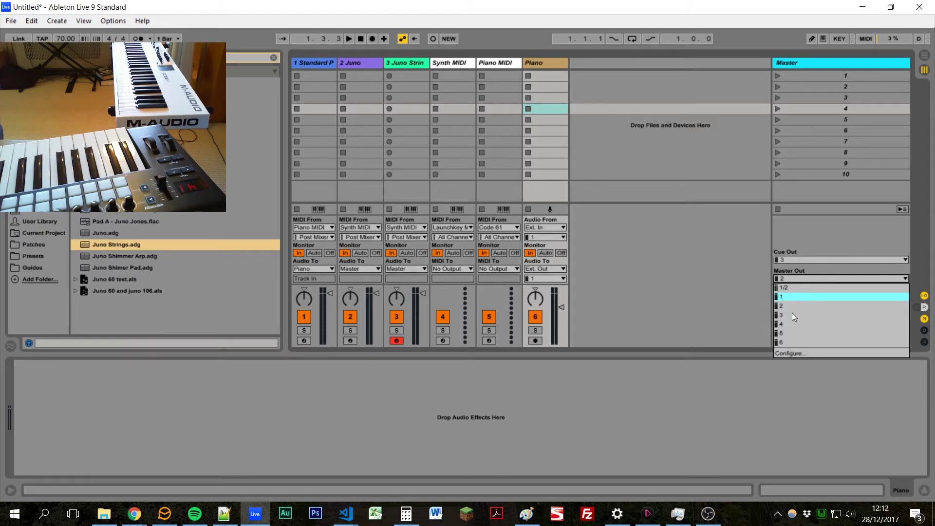
pyautogui.click(789, 354)
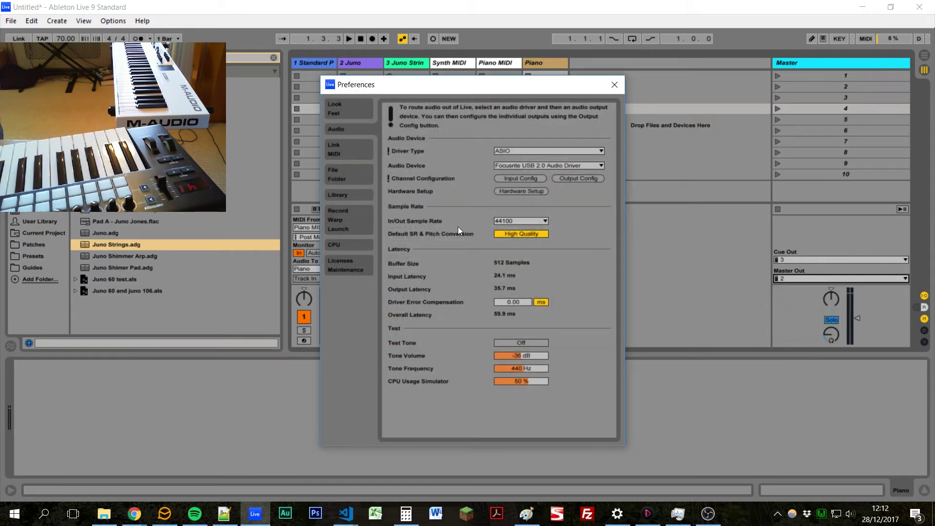
pyautogui.click(516, 191)
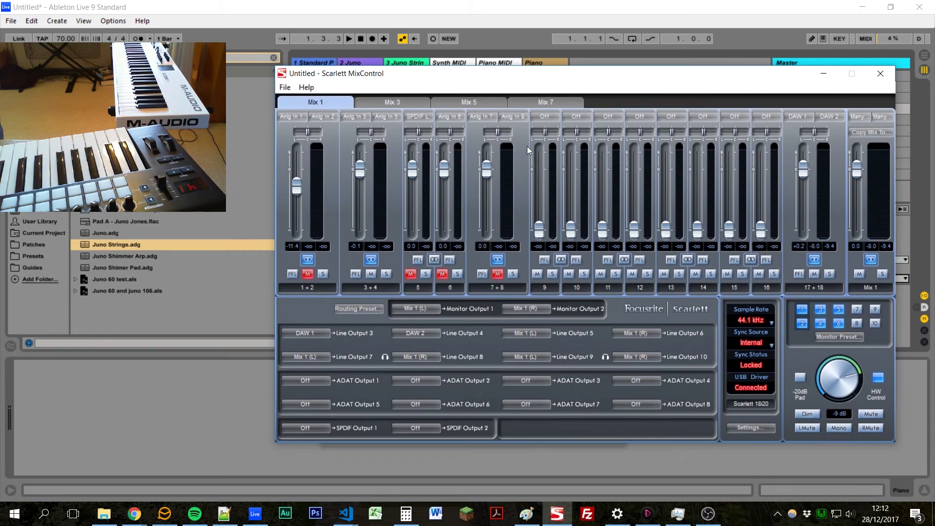
# Keep Line Output 3 on DAW 1 and switch Line Output 5's source to DAW 3
pyautogui.click(308, 335)
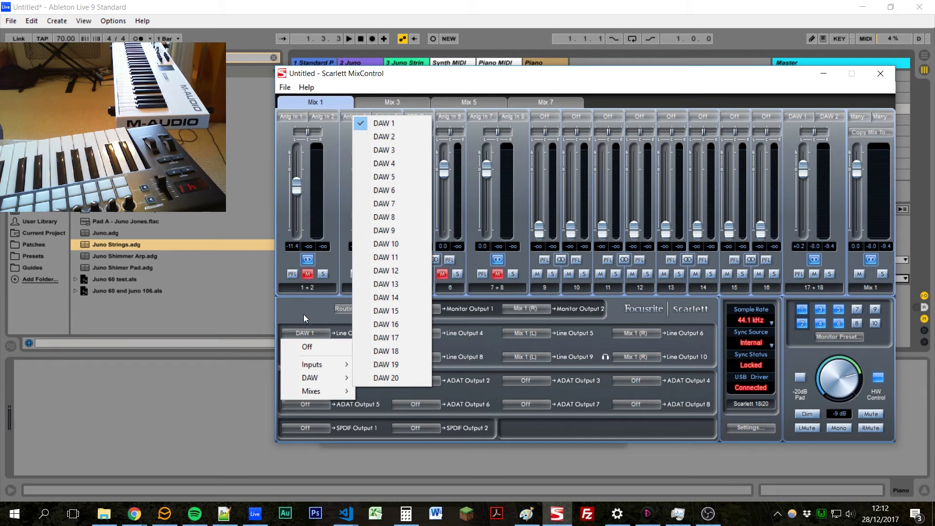
pyautogui.click(316, 323)
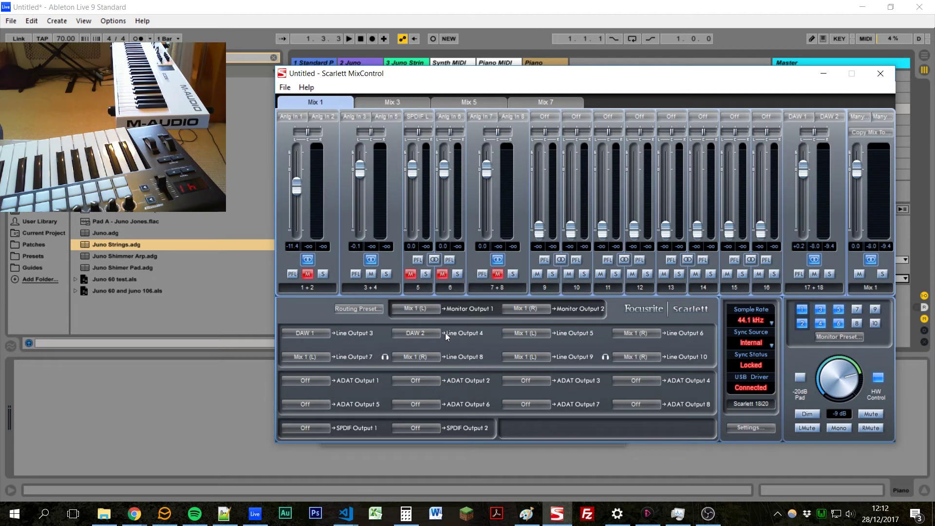
pyautogui.click(530, 335)
pyautogui.click(592, 335)
pyautogui.moveTo(582, 80); pyautogui.dragTo(385, 61)
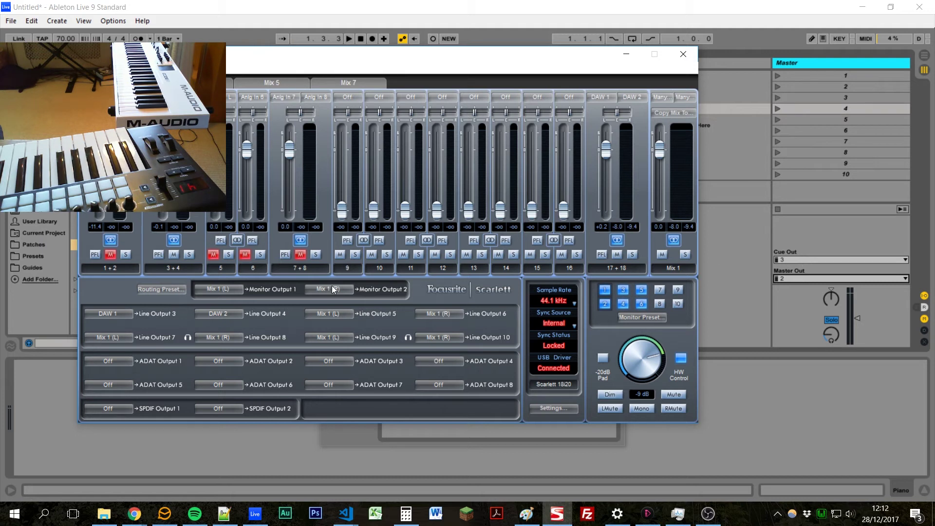
pyautogui.click(319, 316)
pyautogui.moveTo(336, 358)
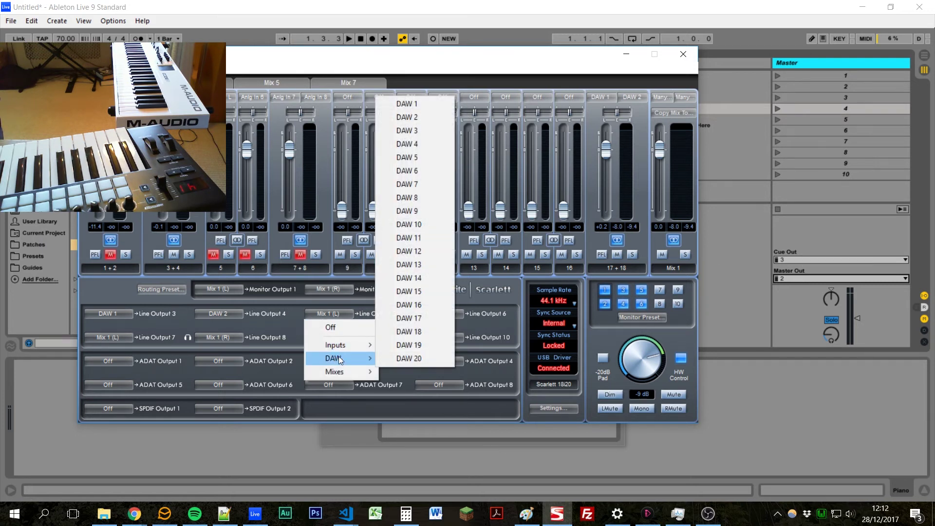
pyautogui.click(420, 132)
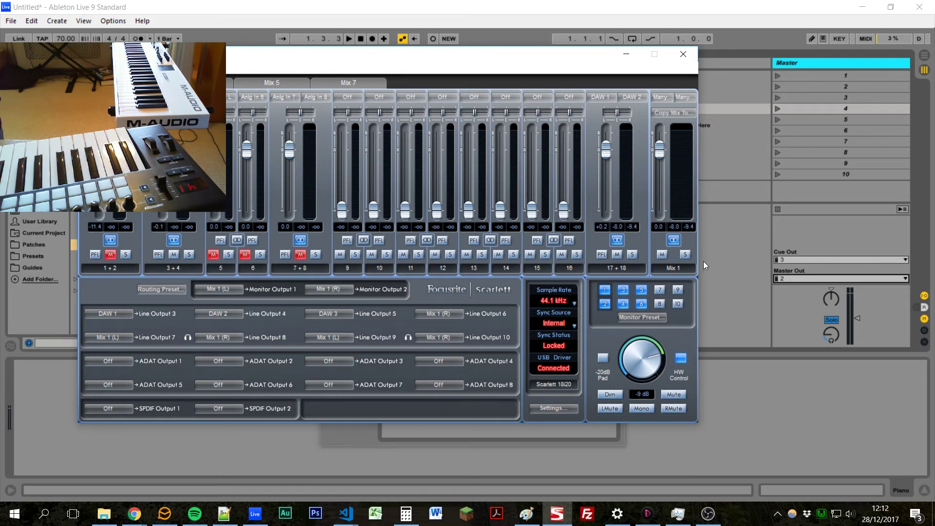